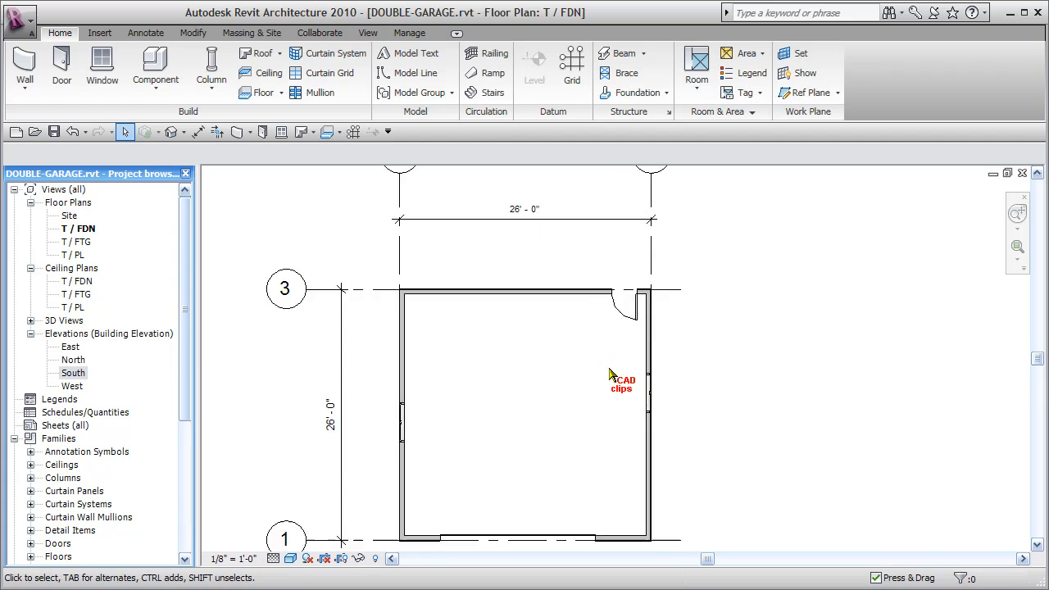
{"action": "middle_click_drag", "start_coordinate": [727, 370], "coordinate": [760, 457]}
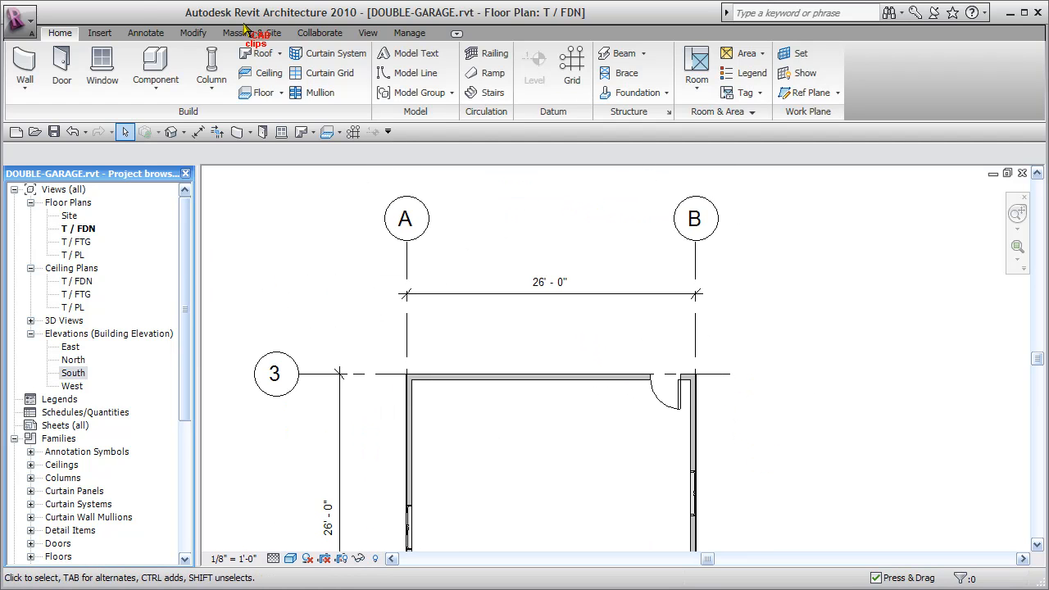
{"action": "left_click", "coordinate": [147, 34]}
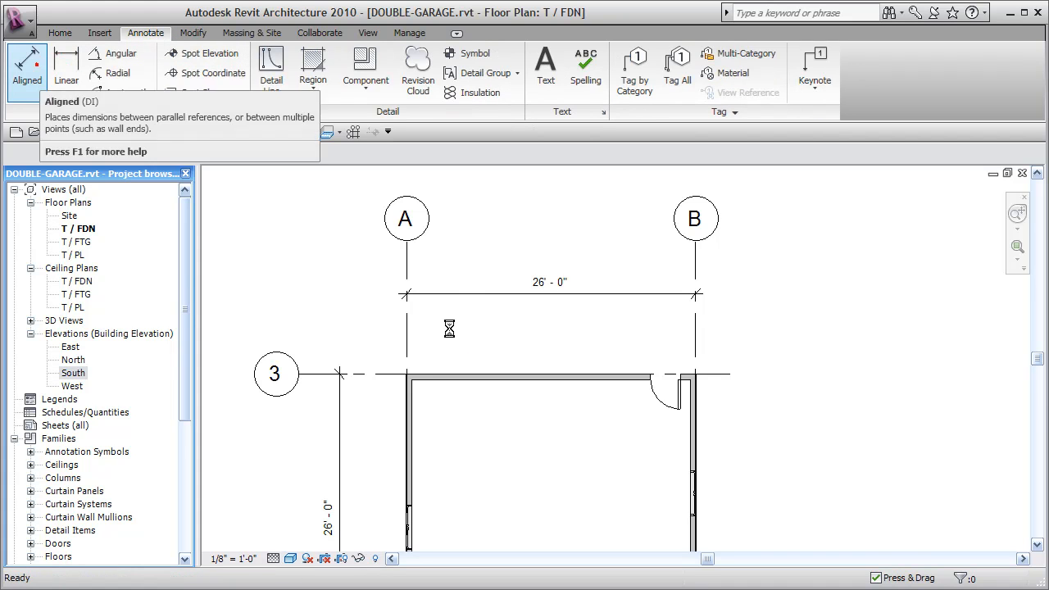
{"action": "left_click", "coordinate": [407, 335]}
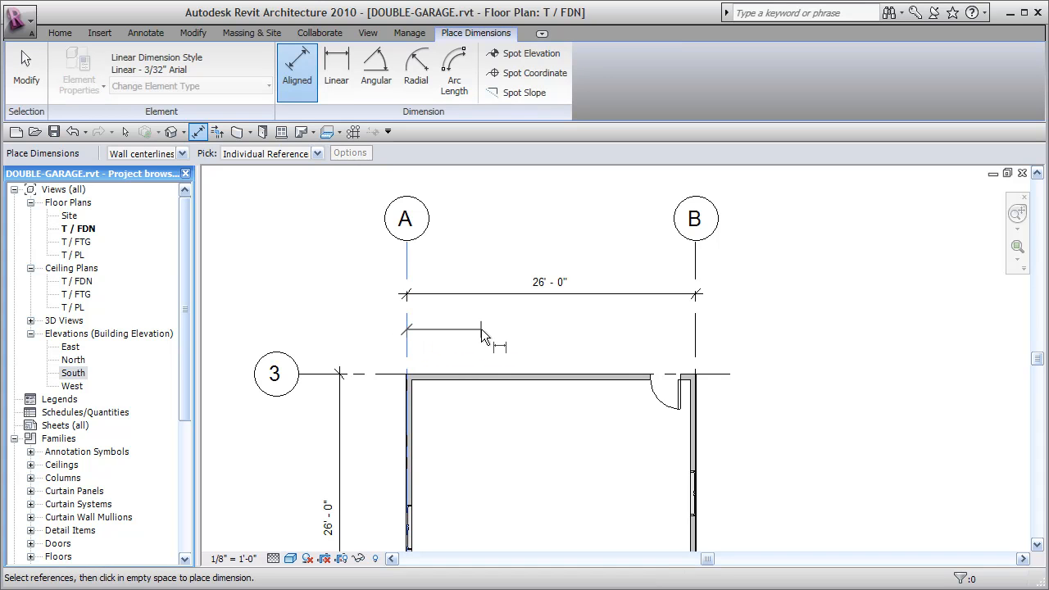
{"action": "key", "text": "Escape"}
{"action": "key", "text": "Escape"}
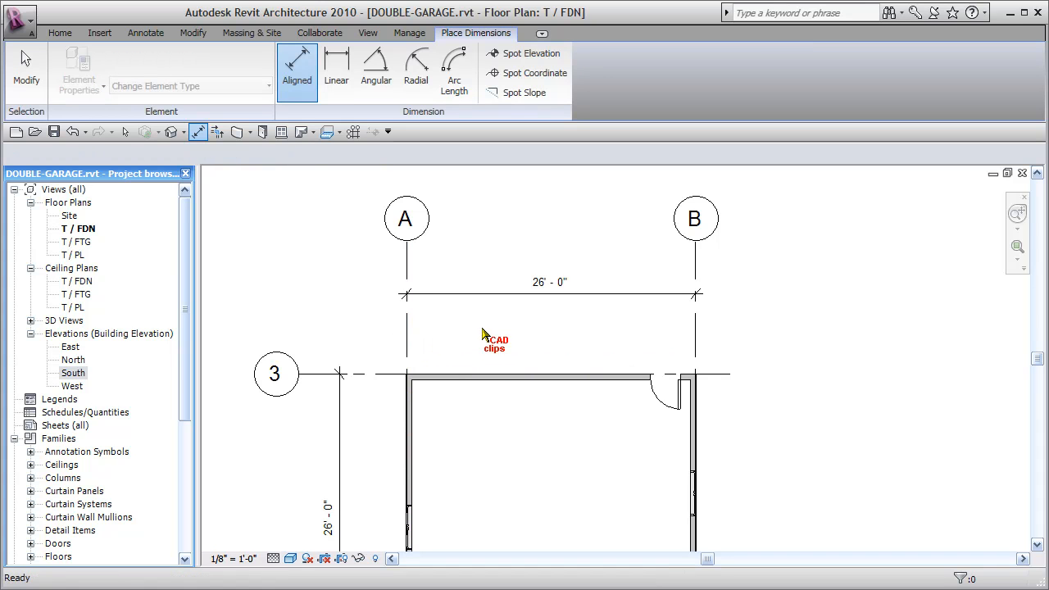
Place an aligned dimension from grid B to the near edge of the door, above the upper wall.
{"action": "left_click", "coordinate": [285, 63]}
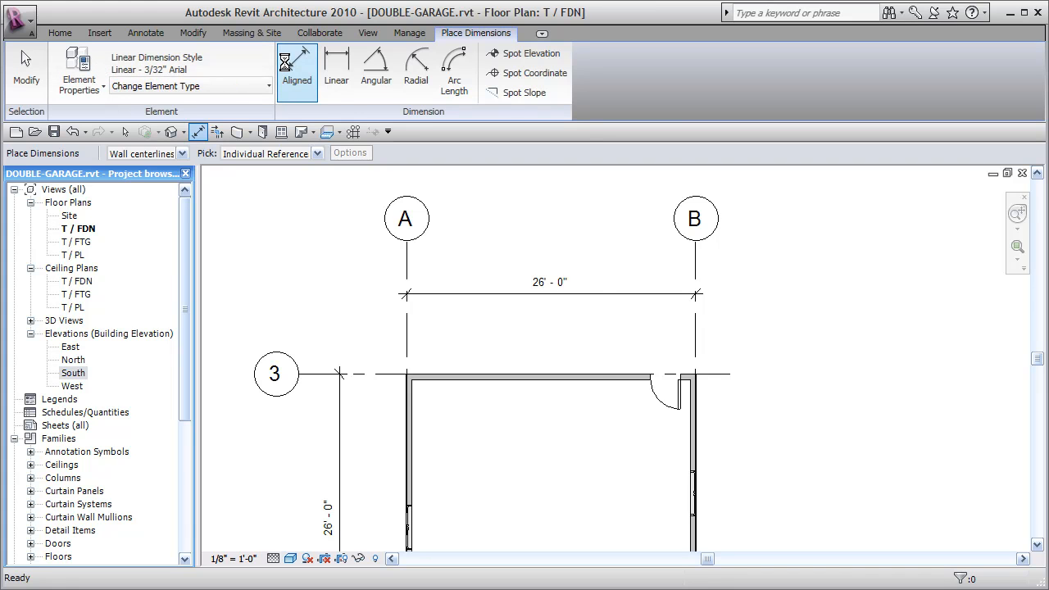
{"action": "left_click", "coordinate": [692, 331]}
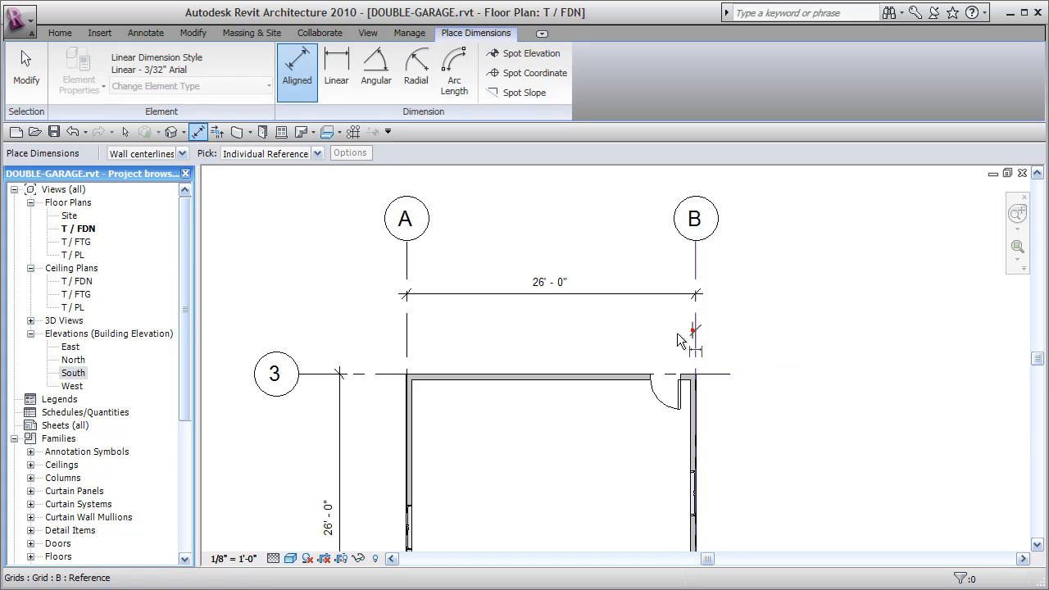
{"action": "scroll", "coordinate": [668, 389], "scroll_direction": "up", "scroll_amount": 2}
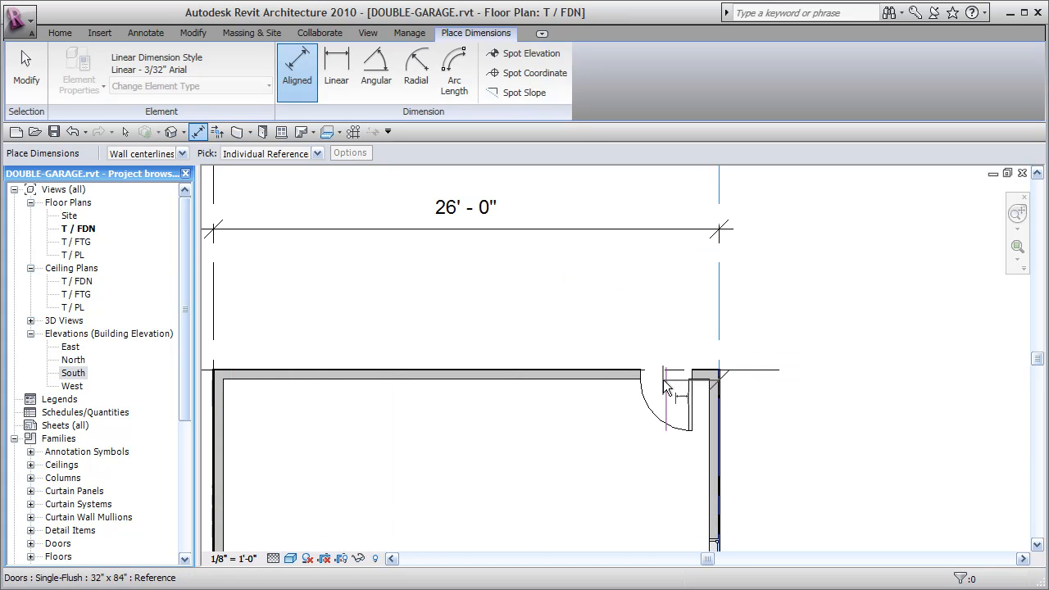
{"action": "scroll", "coordinate": [687, 395], "scroll_direction": "up", "scroll_amount": 2}
{"action": "left_click", "coordinate": [709, 390]}
{"action": "left_click", "coordinate": [692, 379]}
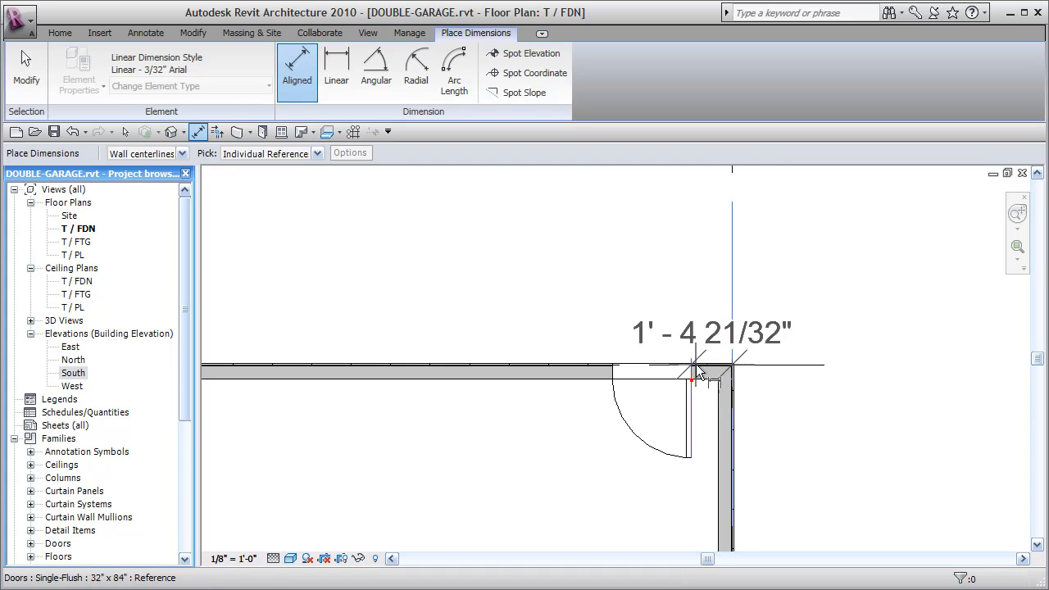
{"action": "left_click", "coordinate": [683, 291]}
{"action": "scroll", "coordinate": [820, 321], "scroll_direction": "down", "scroll_amount": 2}
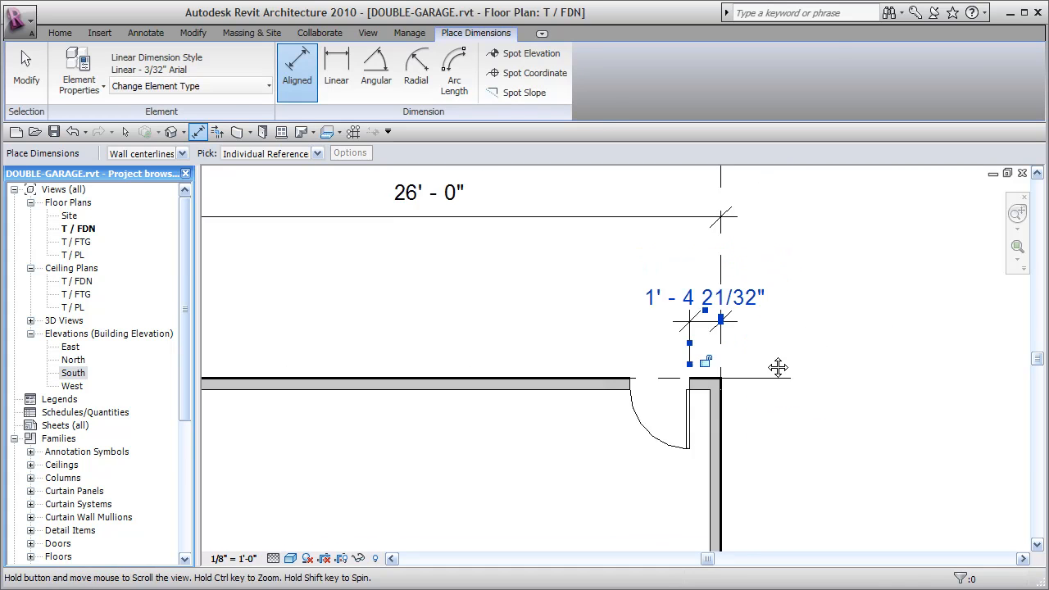
{"action": "key", "text": "Escape"}
{"action": "key", "text": "Escape"}
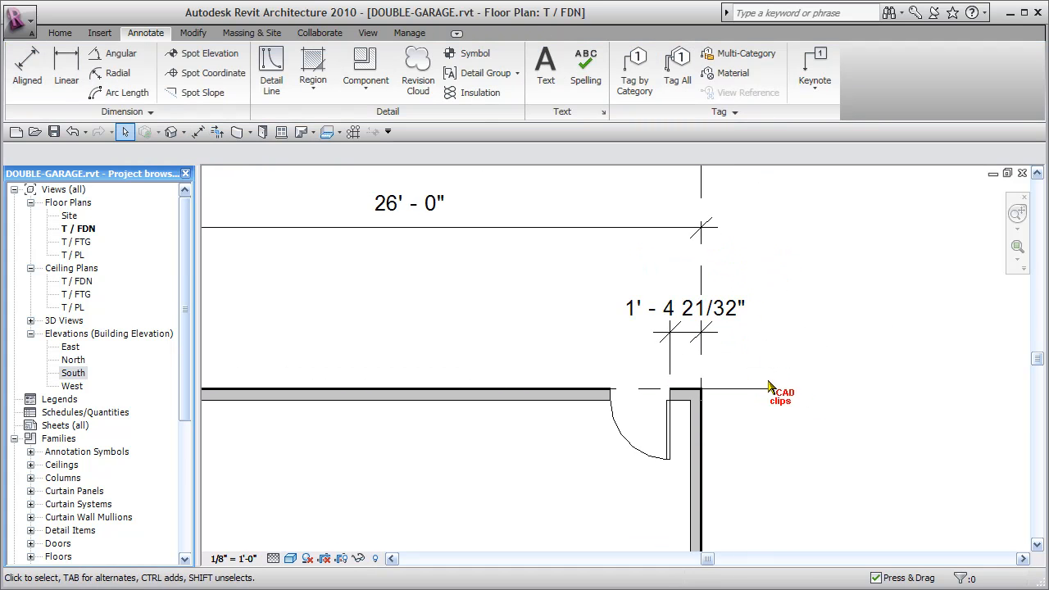
Move the door by setting its distance from grid B to 1'.
{"action": "left_click", "coordinate": [668, 431]}
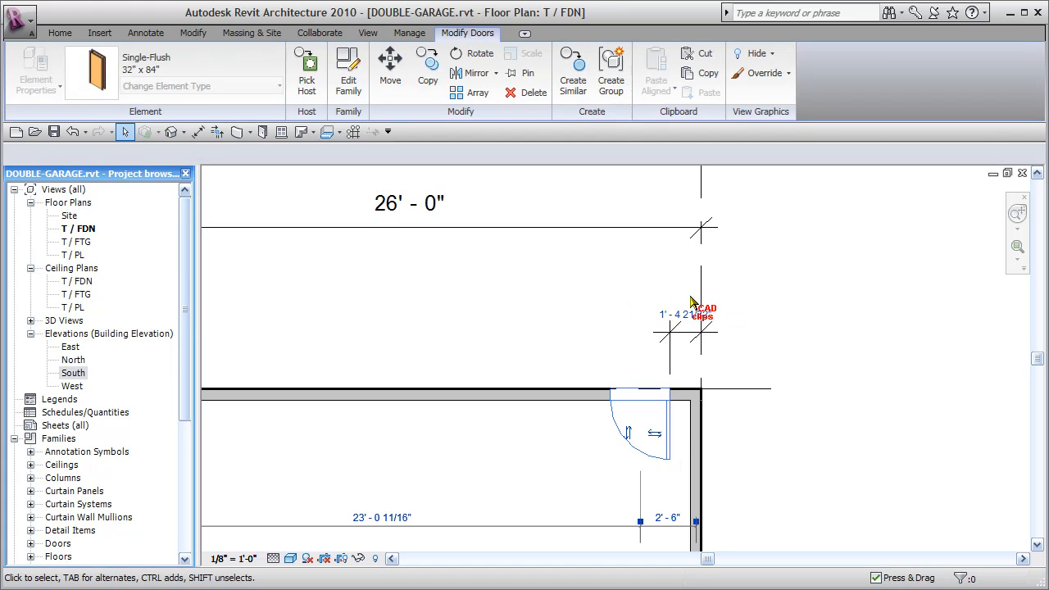
{"action": "left_click", "coordinate": [687, 315]}
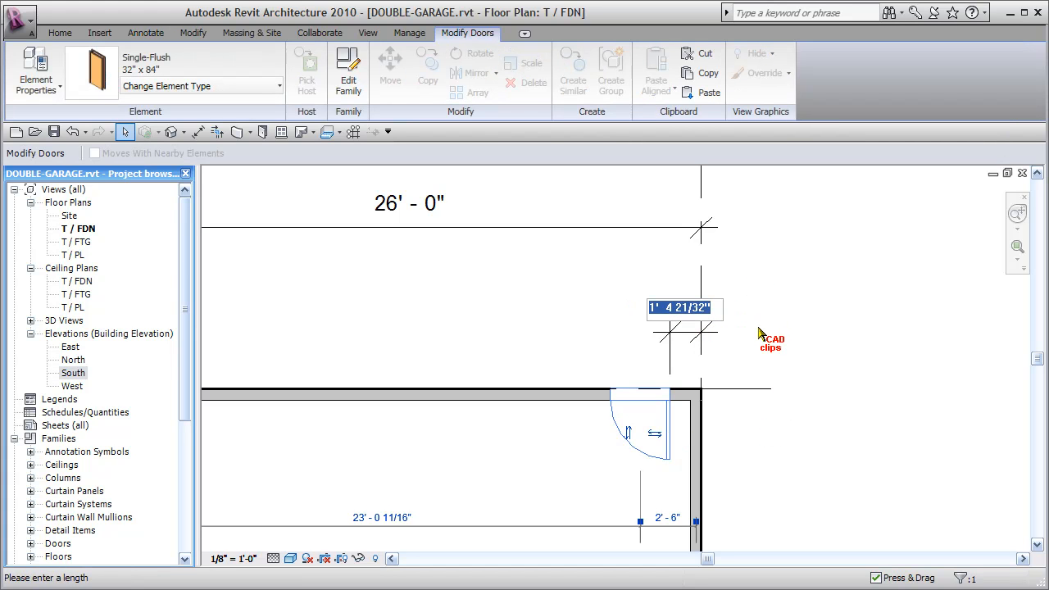
{"action": "type", "text": "1'"}
{"action": "key", "text": "Return"}
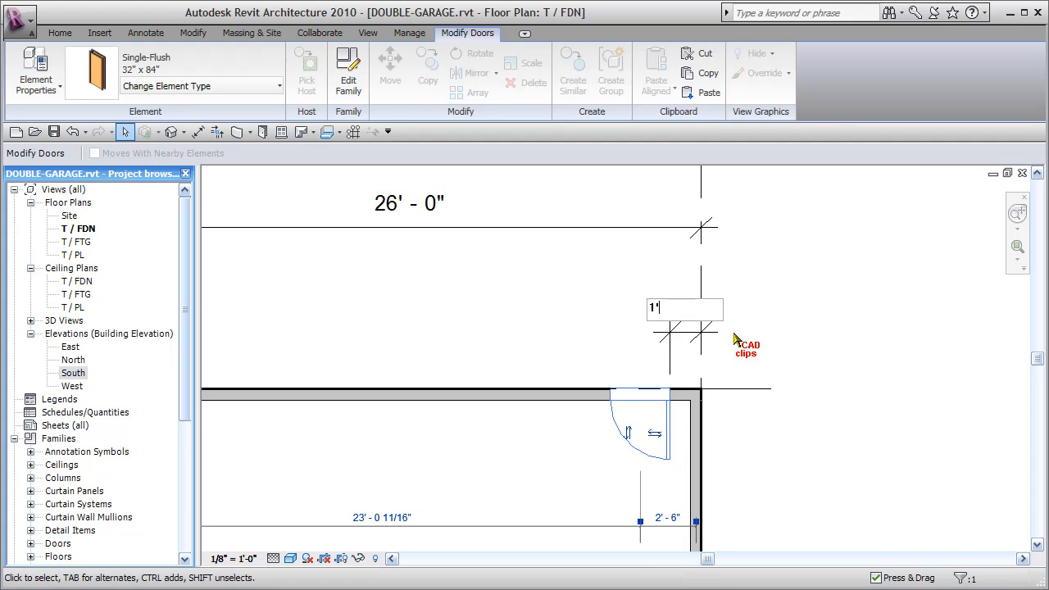
{"action": "left_click", "coordinate": [783, 288]}
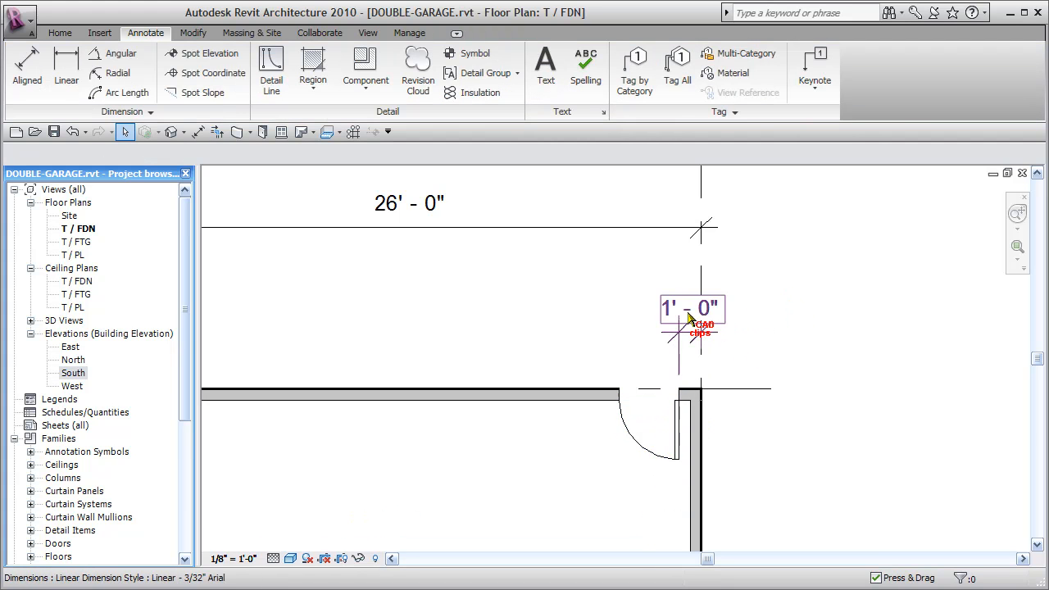
Try moving grid B so that its spacing from grid A is 30', and undo the change.
{"action": "scroll", "coordinate": [755, 332], "scroll_direction": "down", "scroll_amount": 2}
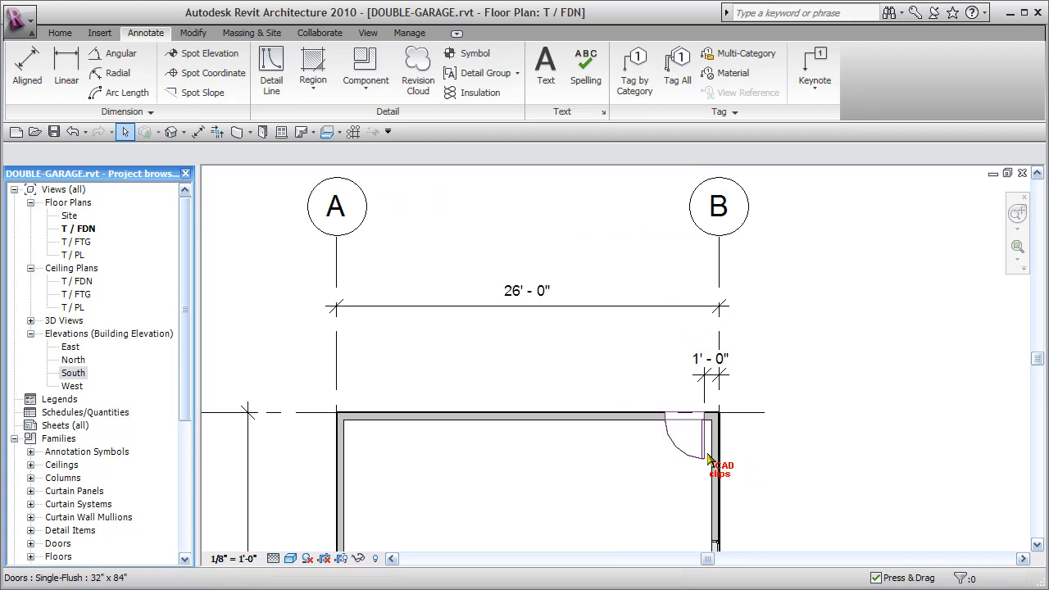
{"action": "left_click", "coordinate": [721, 273]}
{"action": "left_click", "coordinate": [546, 300]}
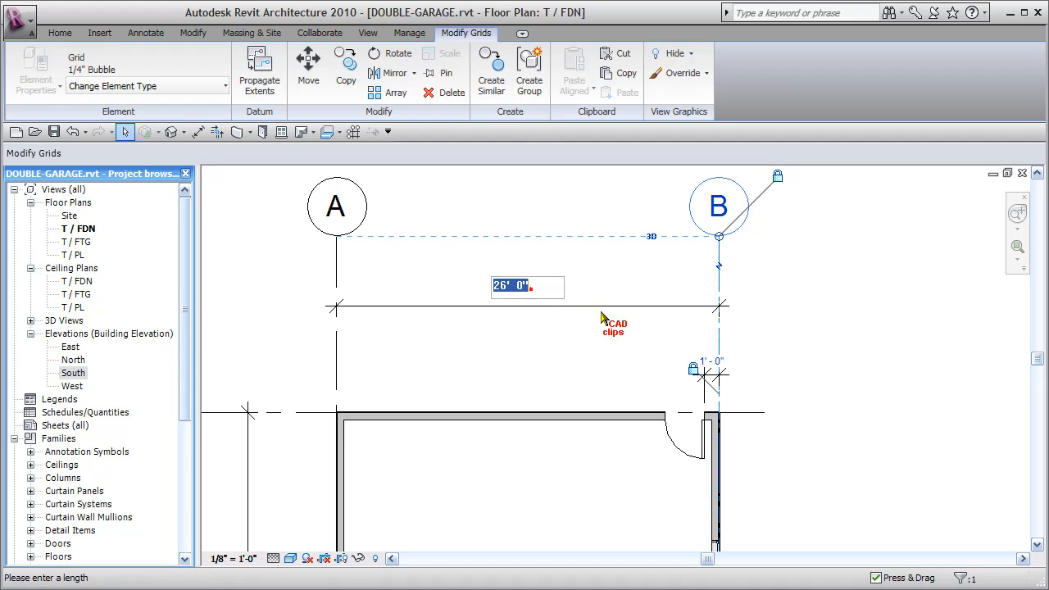
{"action": "type", "text": "3"}
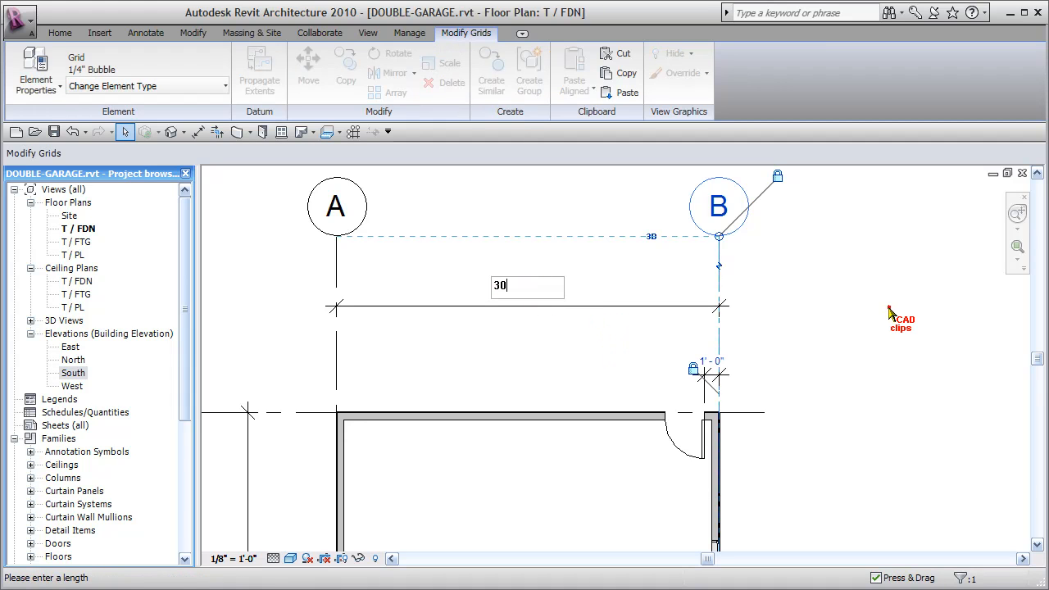
{"action": "type", "text": "0"}
{"action": "key", "text": "Return"}
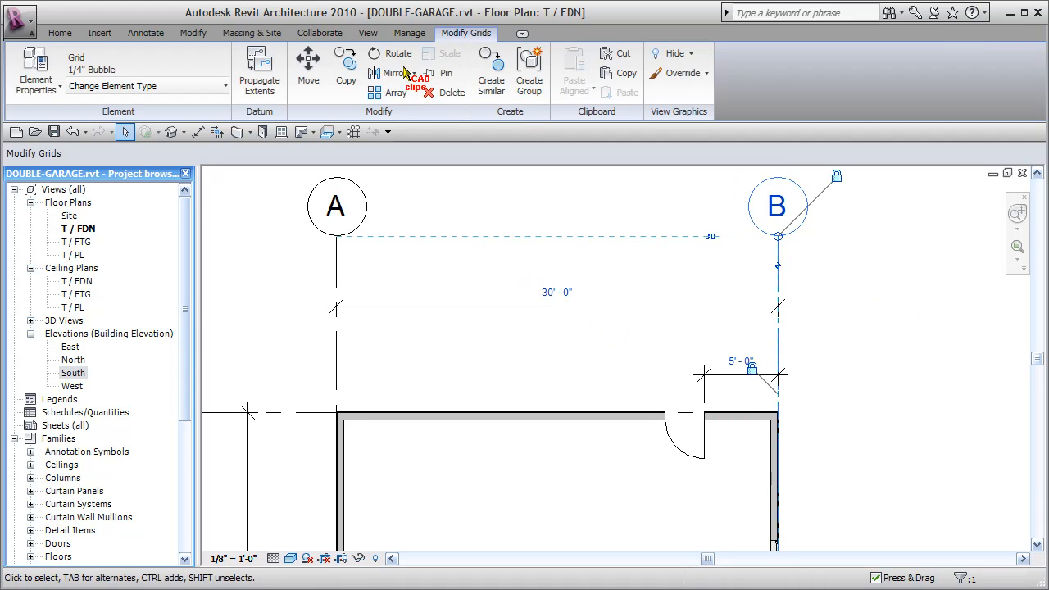
{"action": "left_click", "coordinate": [73, 132]}
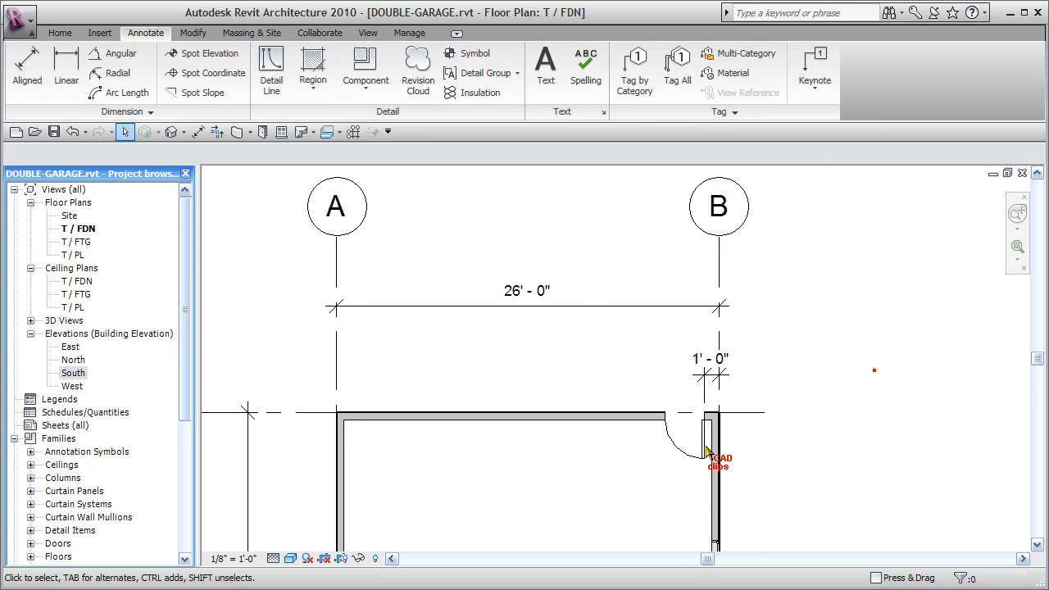
Examine the door's instance properties for its constraints and other parameters, and close them without editing.
{"action": "left_click", "coordinate": [693, 455]}
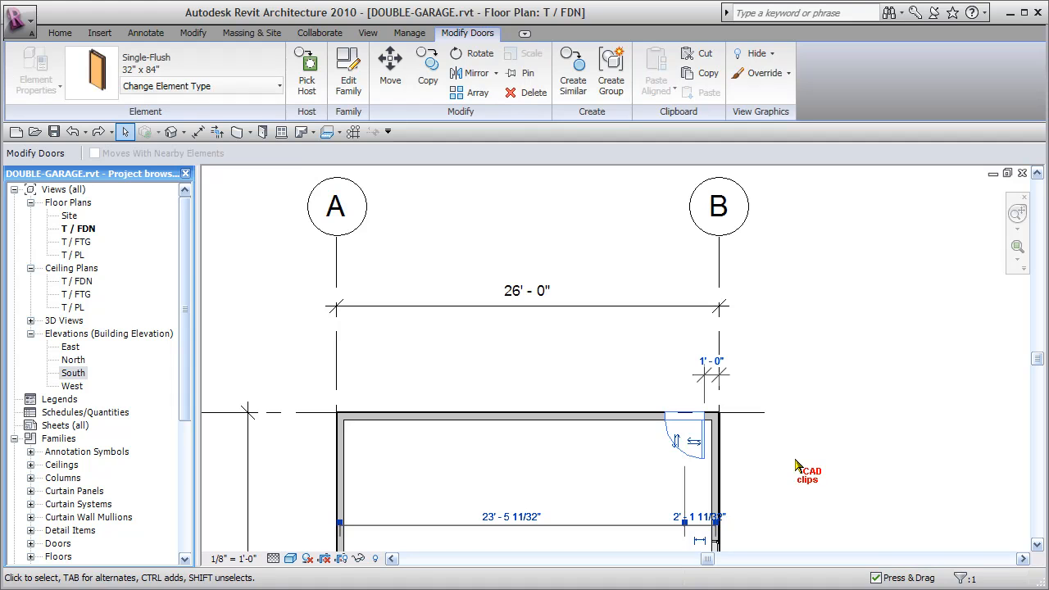
{"action": "left_click", "coordinate": [34, 61]}
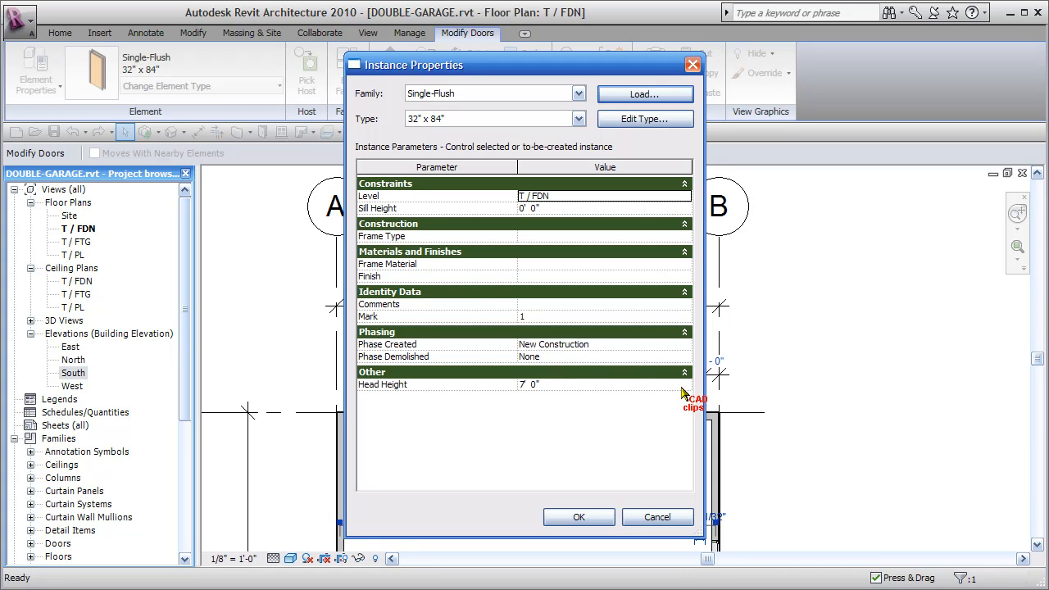
{"action": "left_click", "coordinate": [670, 518]}
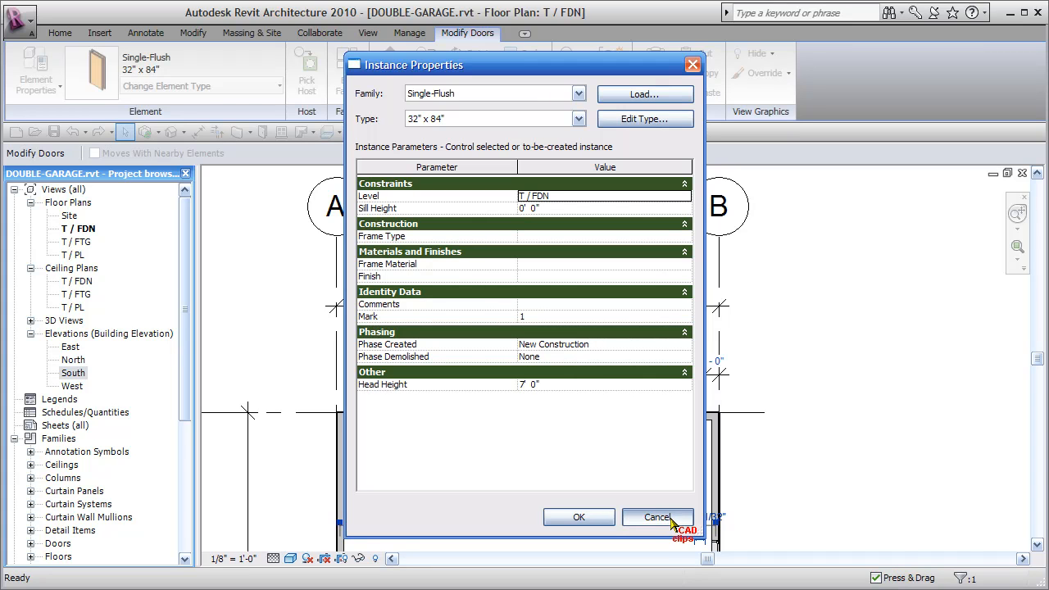
{"action": "left_click", "coordinate": [657, 517]}
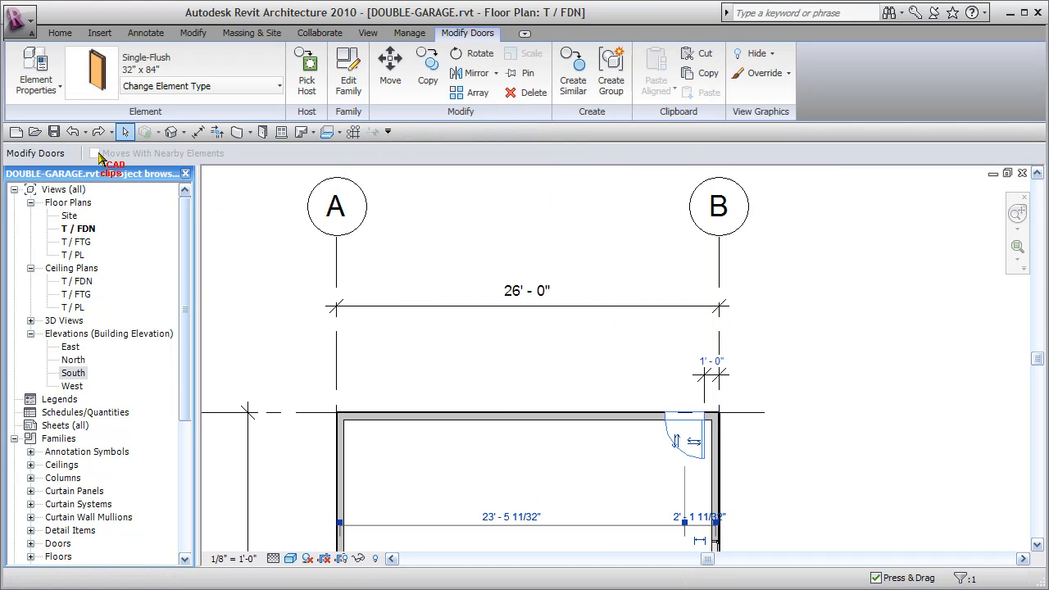
{"action": "left_click", "coordinate": [827, 389]}
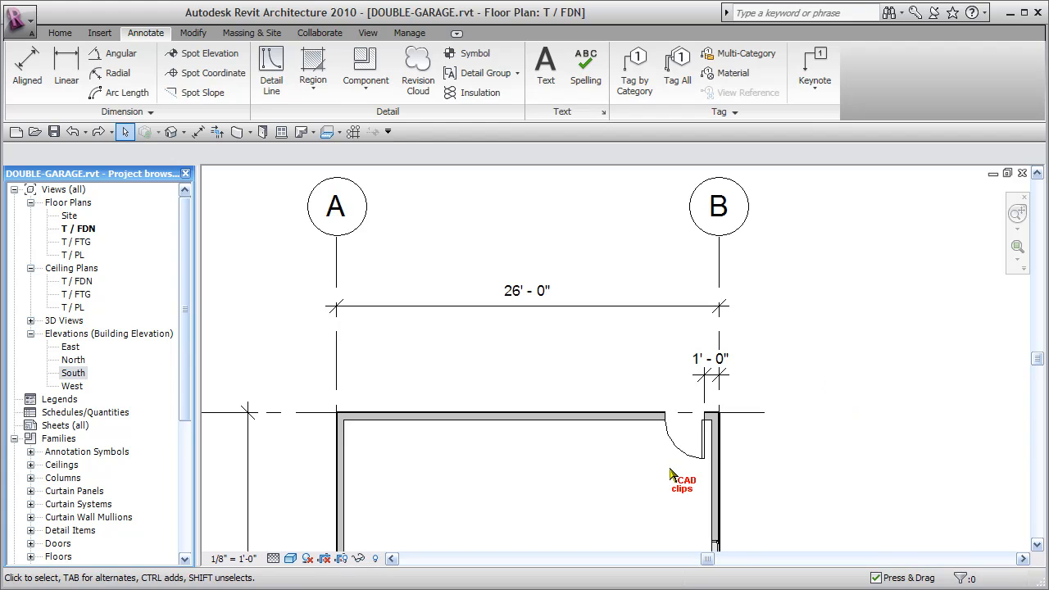
Delete the dimension between the door and grid B.
{"action": "left_click", "coordinate": [712, 365]}
{"action": "left_click", "coordinate": [763, 383]}
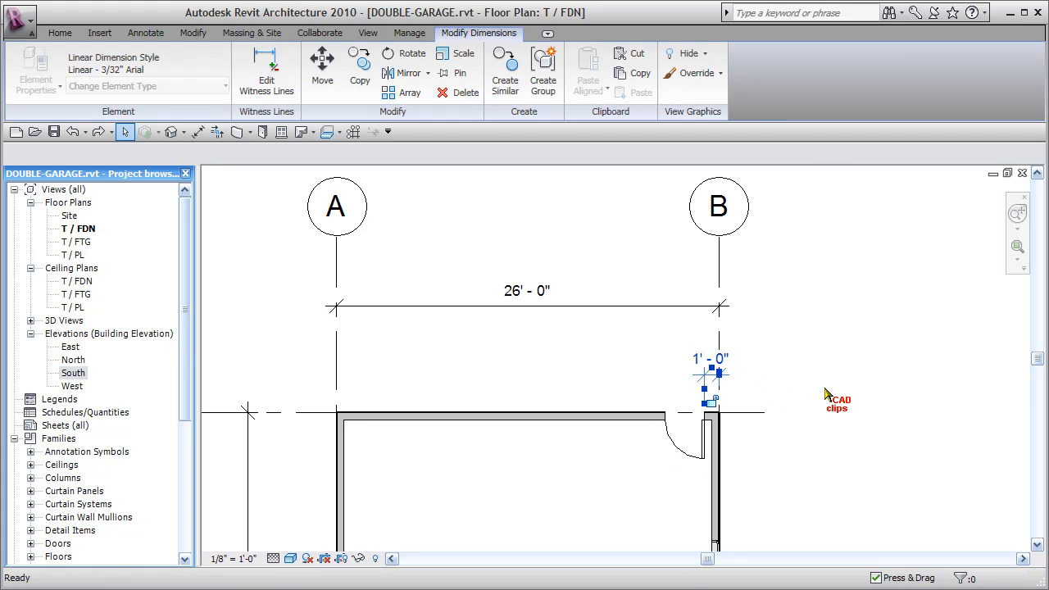
{"action": "key", "text": "Delete"}
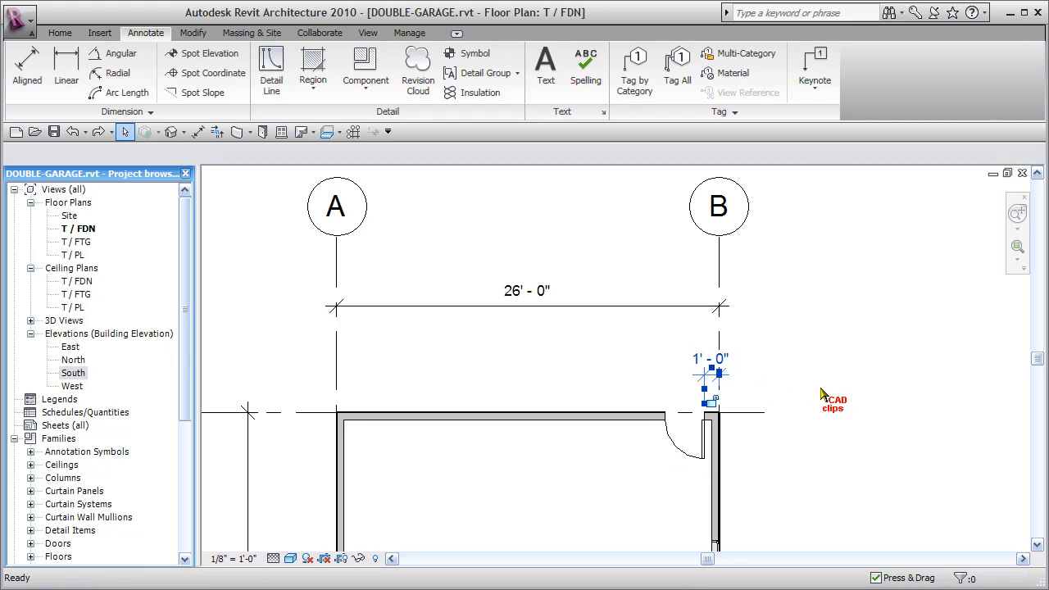
Select the door and the upper wall one after the other to inspect their temporary dimensions.
{"action": "left_click", "coordinate": [693, 464]}
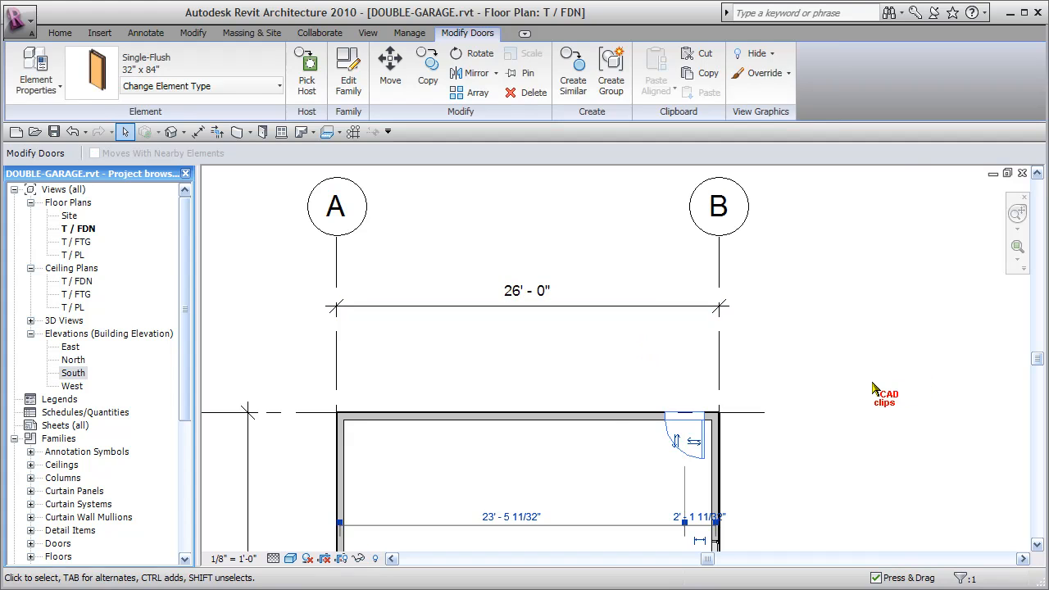
{"action": "left_click", "coordinate": [903, 373]}
{"action": "left_click", "coordinate": [615, 427]}
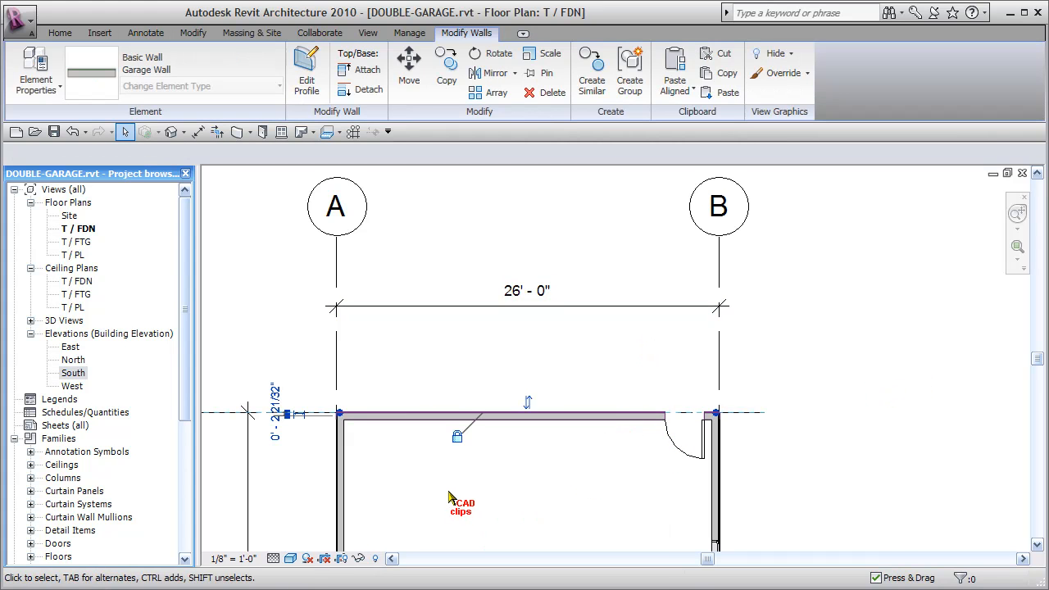
{"action": "left_click", "coordinate": [912, 446]}
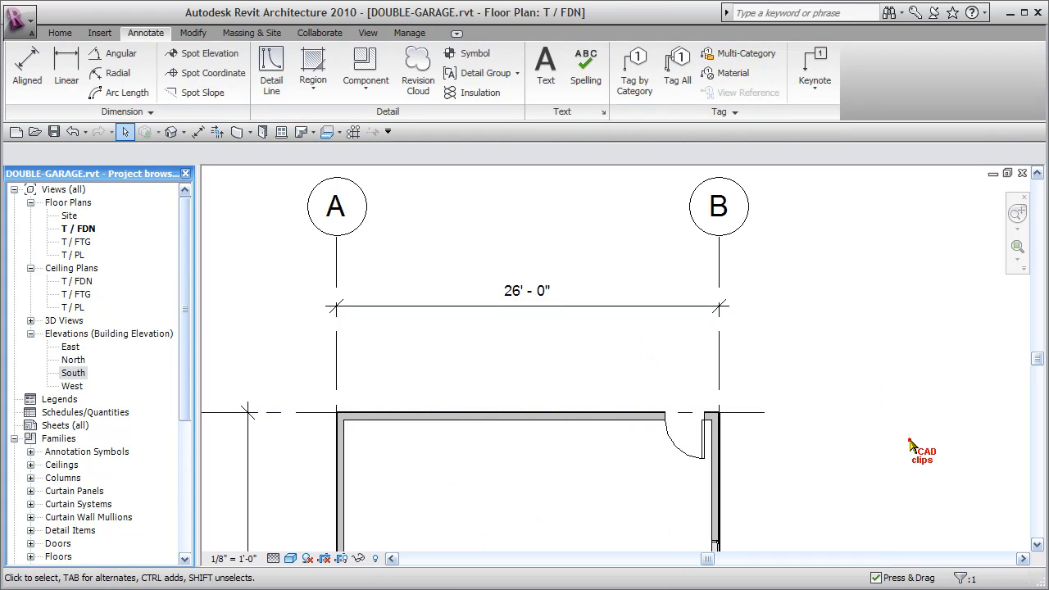
Dimension the door's near edge from grid B again with an aligned dimension placed above the upper wall.
{"action": "middle_click_drag", "start_coordinate": [825, 468], "coordinate": [799, 436]}
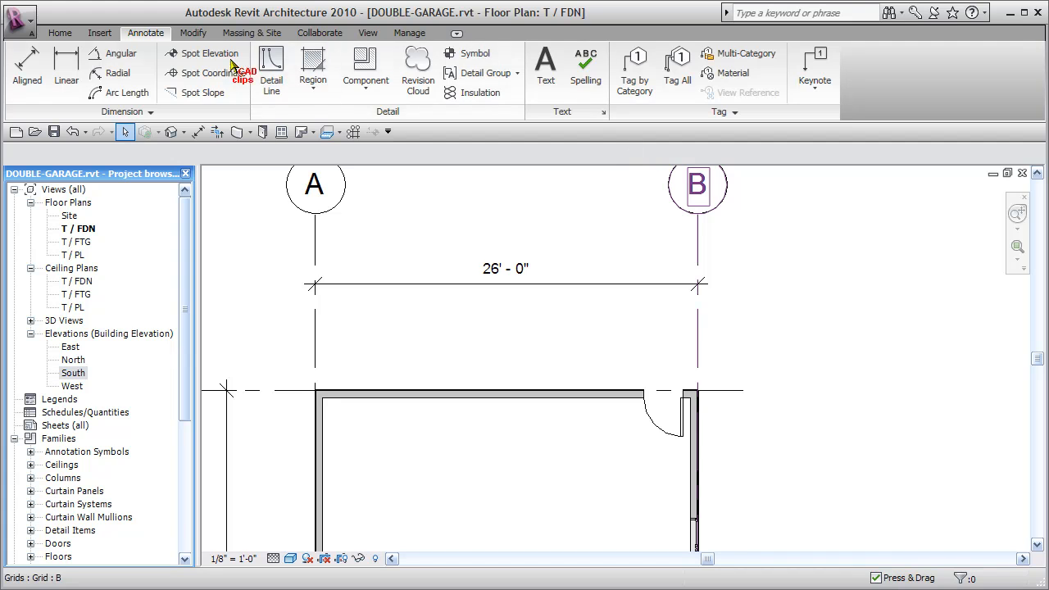
{"action": "left_click", "coordinate": [31, 54]}
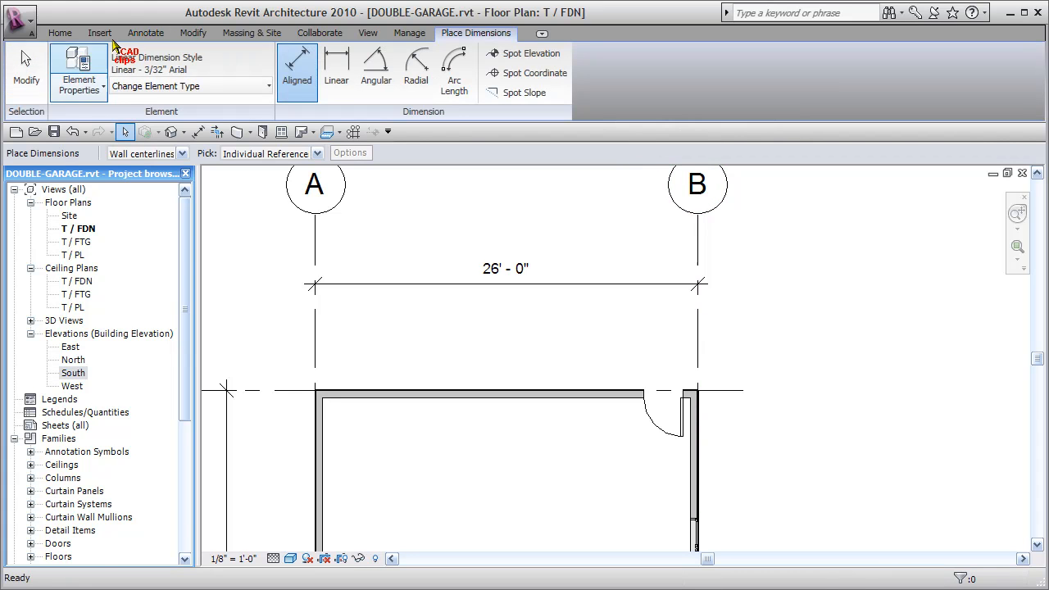
{"action": "left_click", "coordinate": [697, 342]}
{"action": "left_click", "coordinate": [687, 409]}
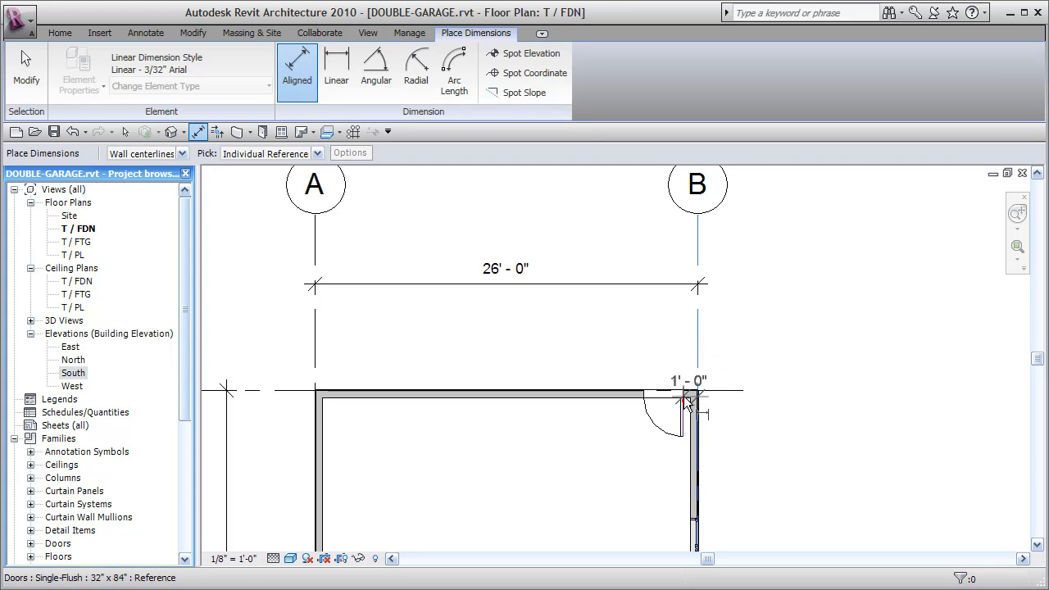
{"action": "left_click", "coordinate": [697, 349]}
{"action": "key", "text": "Escape"}
{"action": "key", "text": "Escape"}
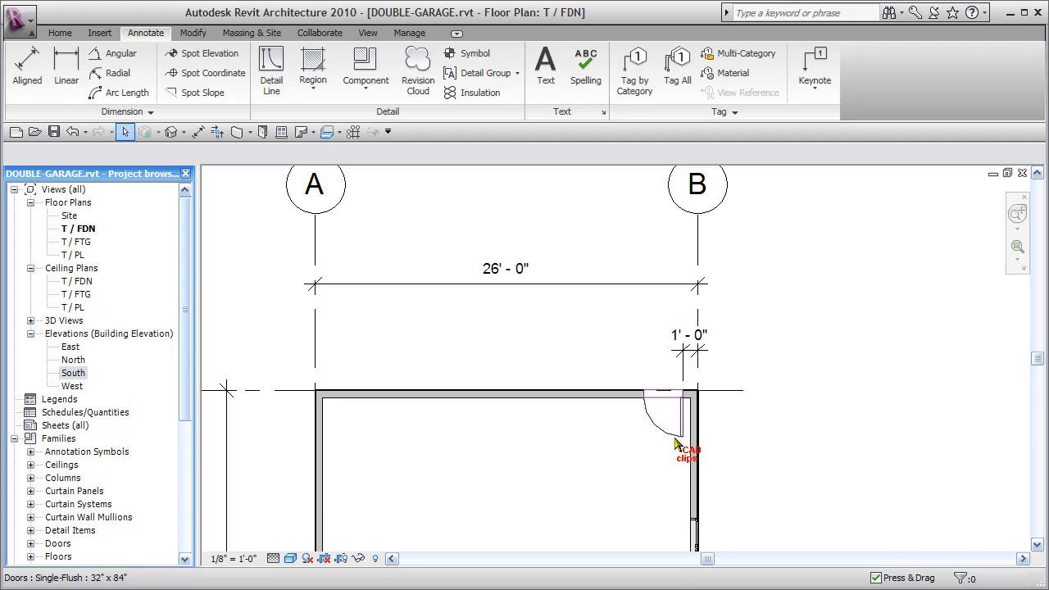
Select the door, open its distance to grid B for editing and cancel the entry.
{"action": "left_click", "coordinate": [680, 439]}
{"action": "left_click", "coordinate": [691, 338]}
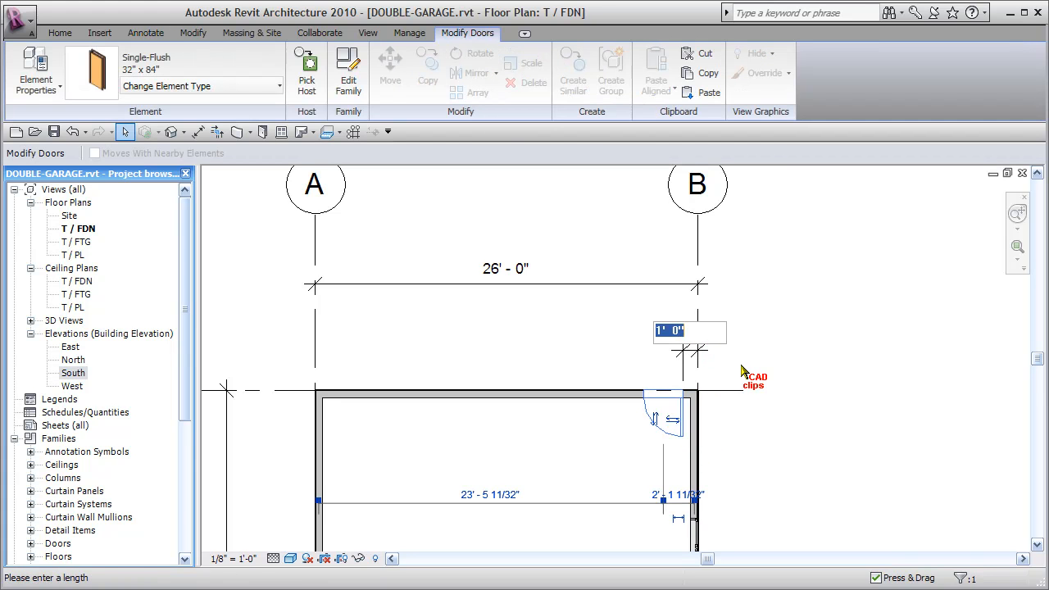
{"action": "key", "text": "Escape"}
{"action": "key", "text": "Escape"}
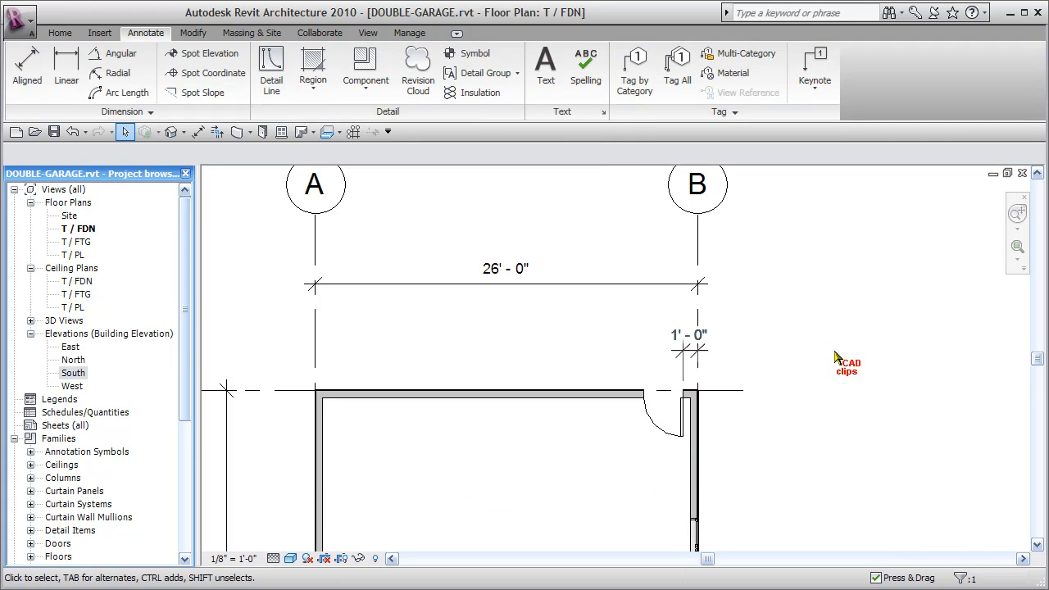
Lock the dimension between the door and grid B.
{"action": "left_click", "coordinate": [695, 367]}
{"action": "left_click", "coordinate": [690, 377]}
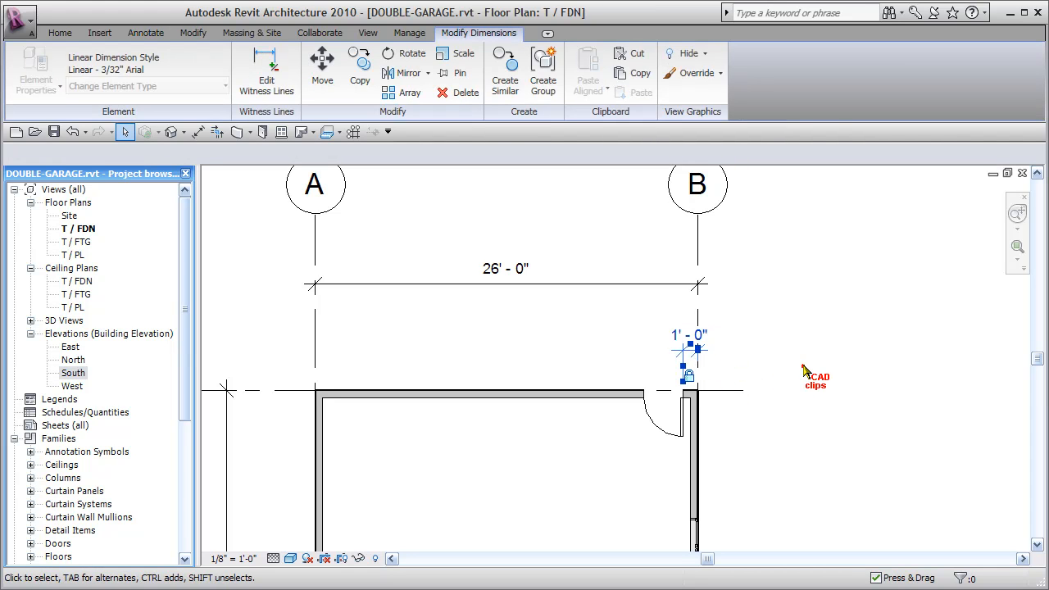
{"action": "left_click", "coordinate": [805, 371]}
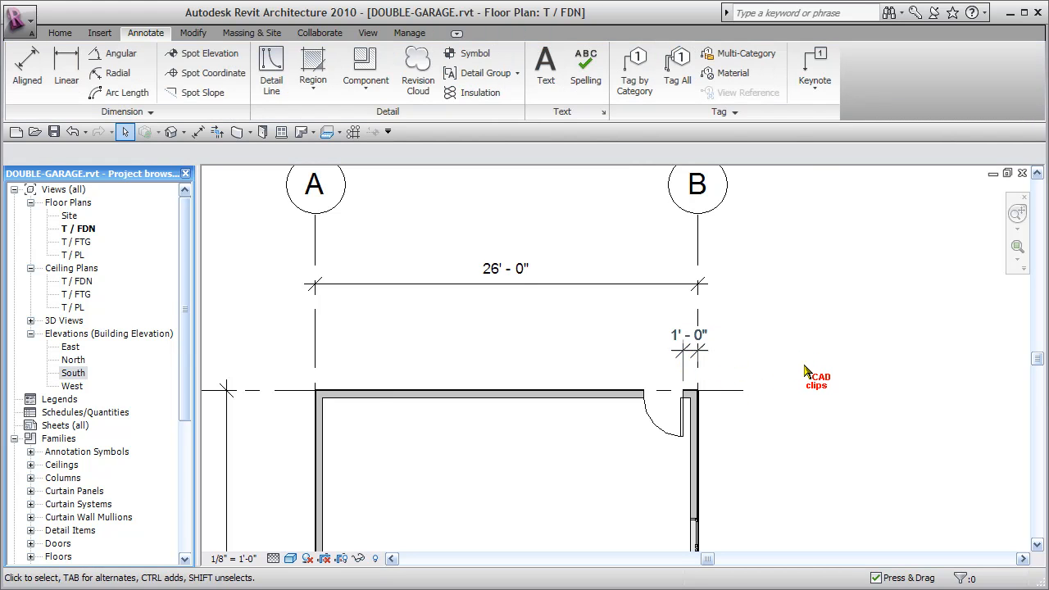
Place a continuous aligned dimension from grid 3 through the centre of the window on grid A to grid 1.
{"action": "scroll", "coordinate": [805, 369], "scroll_direction": "down", "scroll_amount": 1}
{"action": "middle_click_drag", "start_coordinate": [815, 386], "coordinate": [804, 269]}
{"action": "scroll", "coordinate": [790, 351], "scroll_direction": "down", "scroll_amount": 1}
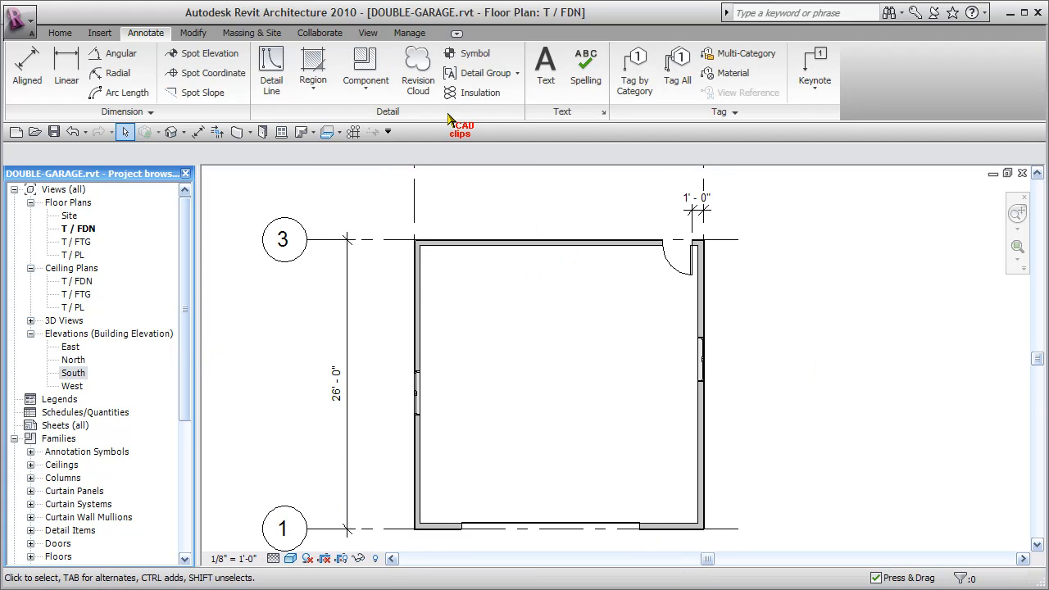
{"action": "left_click", "coordinate": [27, 67]}
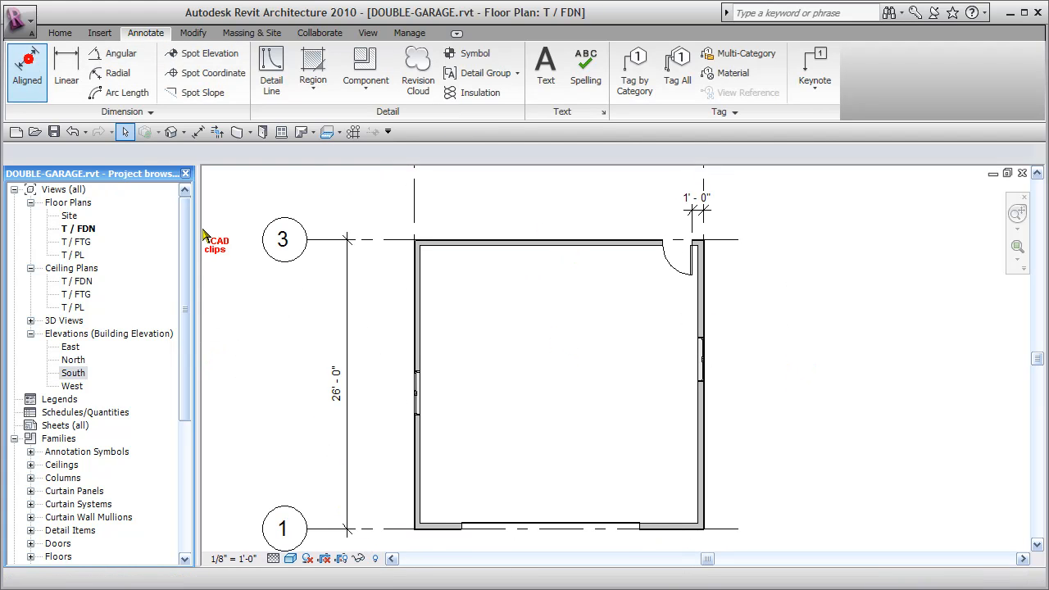
{"action": "left_click", "coordinate": [388, 239]}
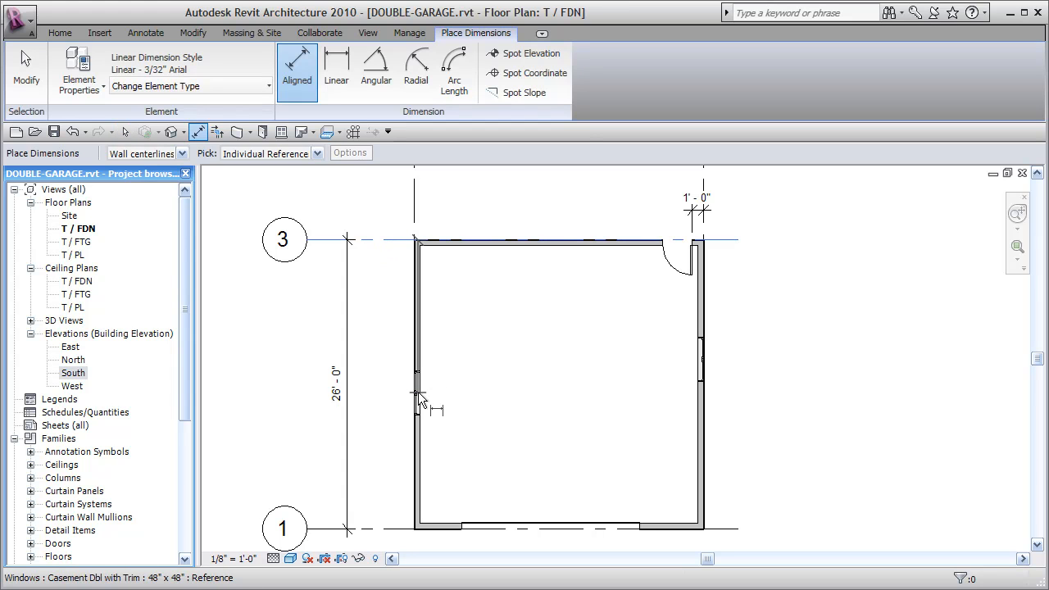
{"action": "left_click", "coordinate": [418, 392]}
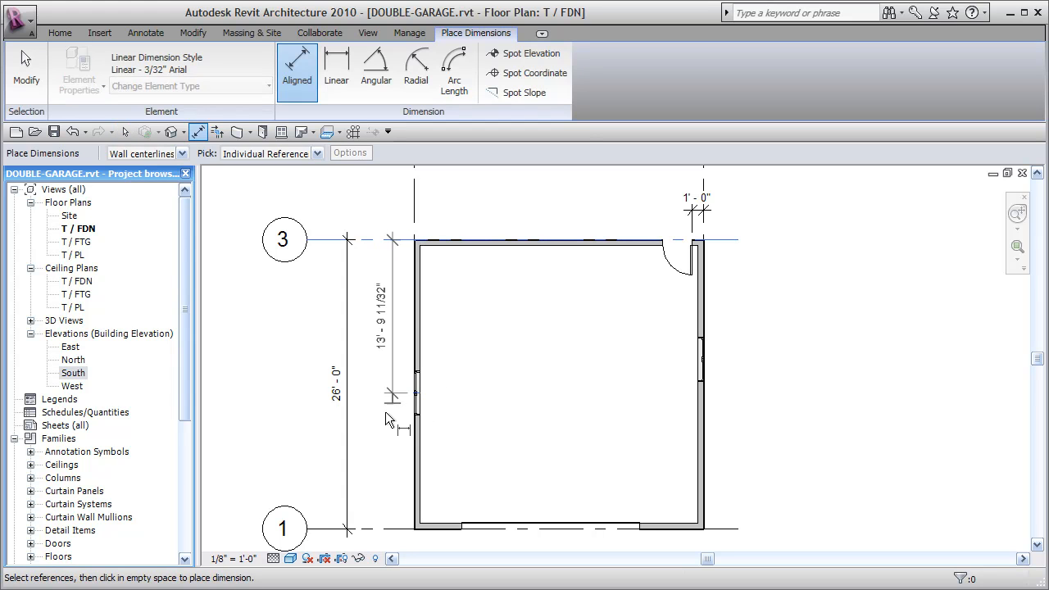
{"action": "left_click", "coordinate": [373, 531]}
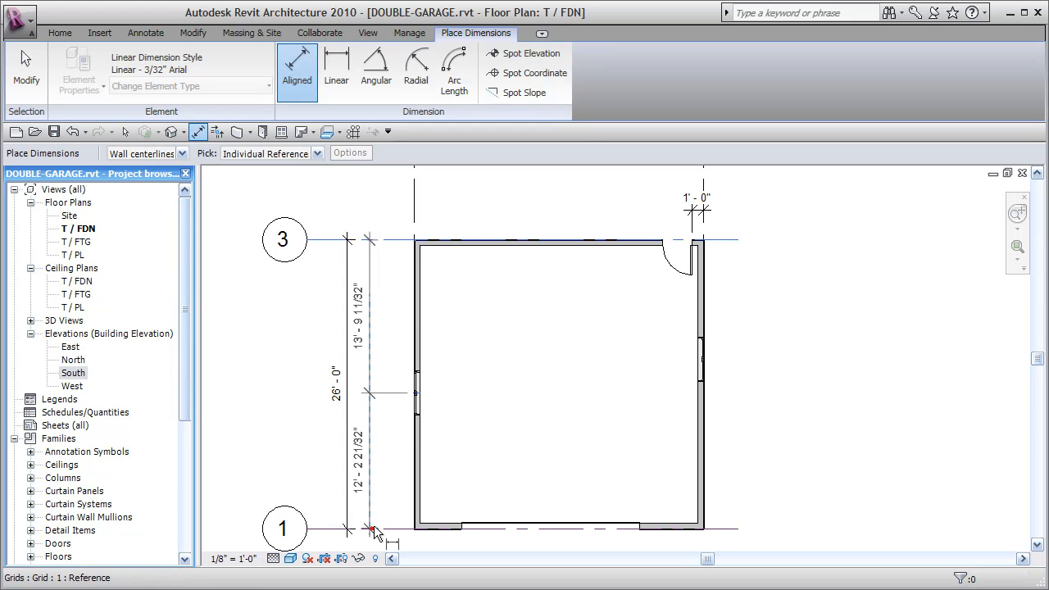
{"action": "left_click", "coordinate": [377, 468]}
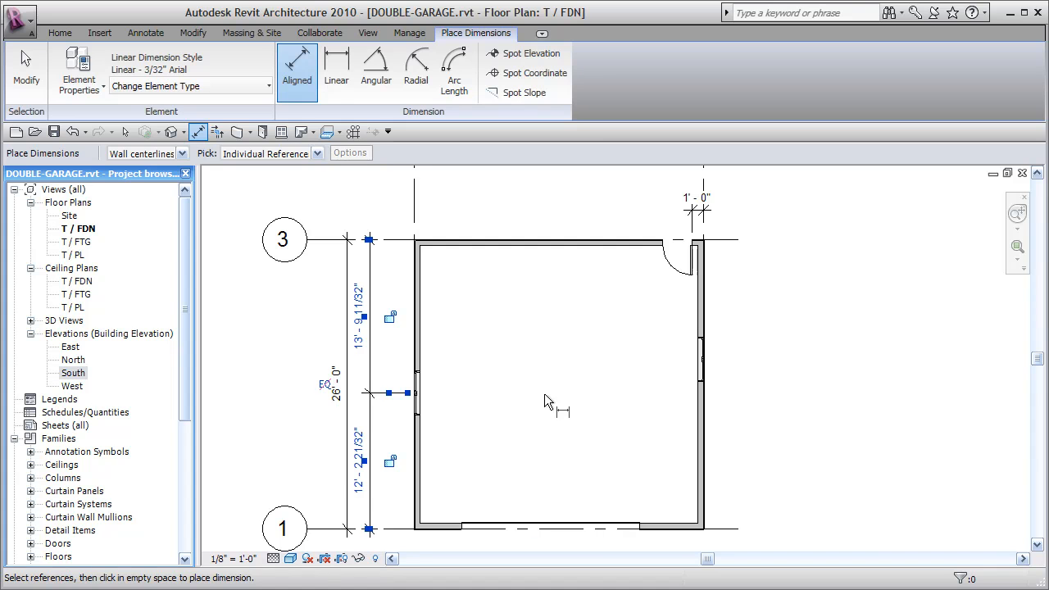
{"action": "key", "text": "Escape"}
{"action": "key", "text": "Escape"}
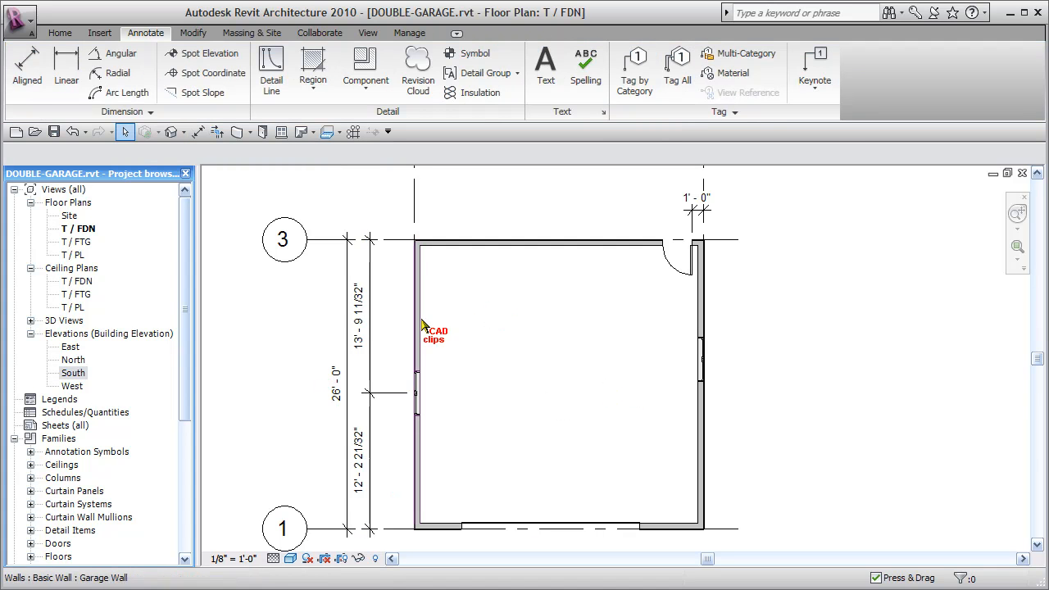
Make the two dimension segments on either side of the grid A window equal (EQ) to centre the window.
{"action": "left_click", "coordinate": [411, 398]}
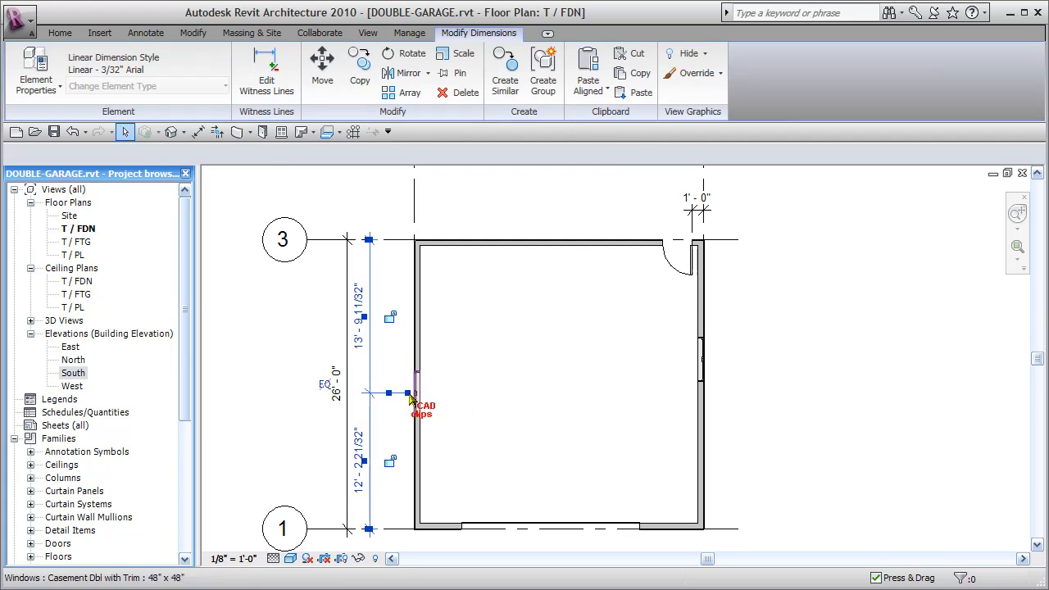
{"action": "left_click", "coordinate": [327, 382]}
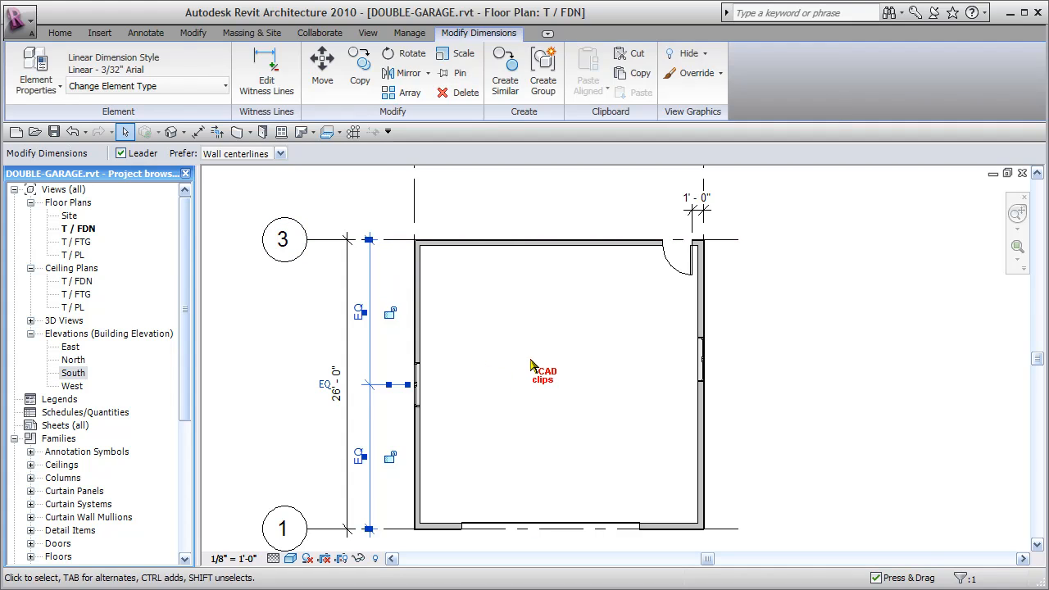
{"action": "left_click", "coordinate": [531, 362]}
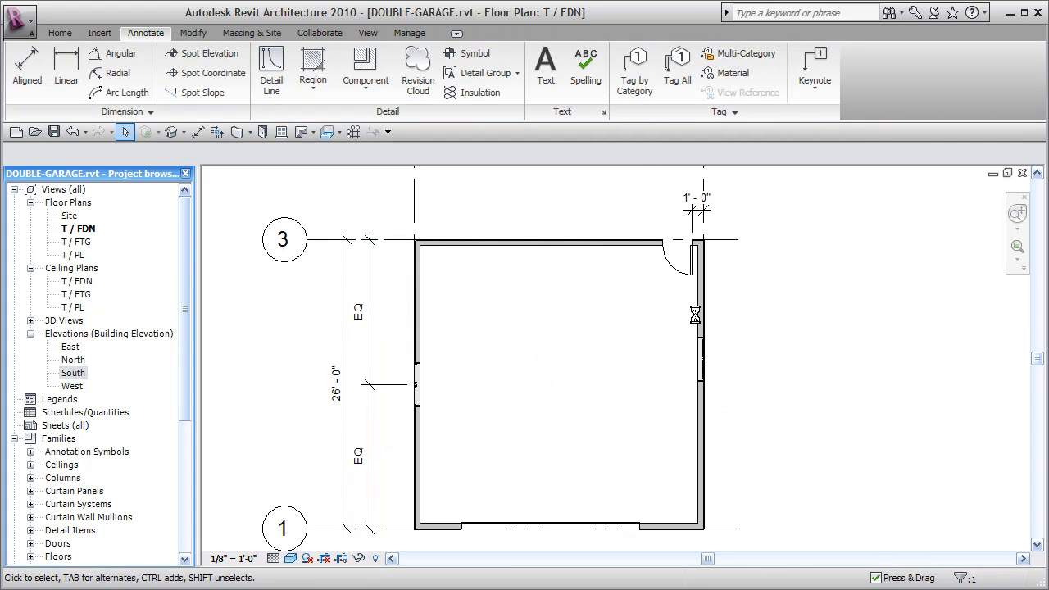
Extend the lower ends of grids A and B a short distance below grid 1.
{"action": "middle_click_drag", "start_coordinate": [725, 356], "coordinate": [741, 404]}
{"action": "scroll", "coordinate": [741, 410], "scroll_direction": "down", "scroll_amount": 1}
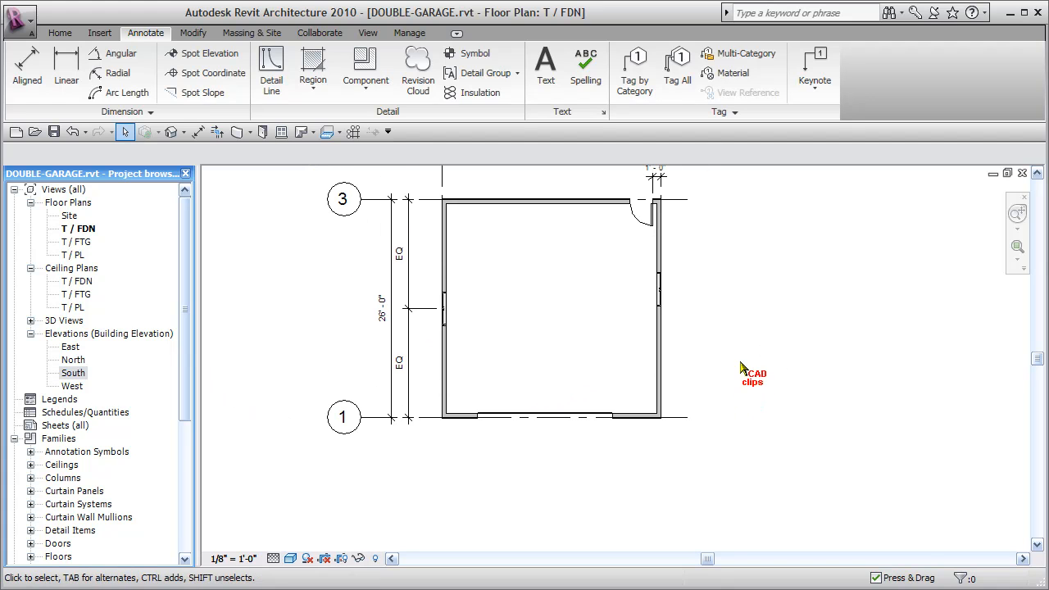
{"action": "left_click", "coordinate": [444, 179]}
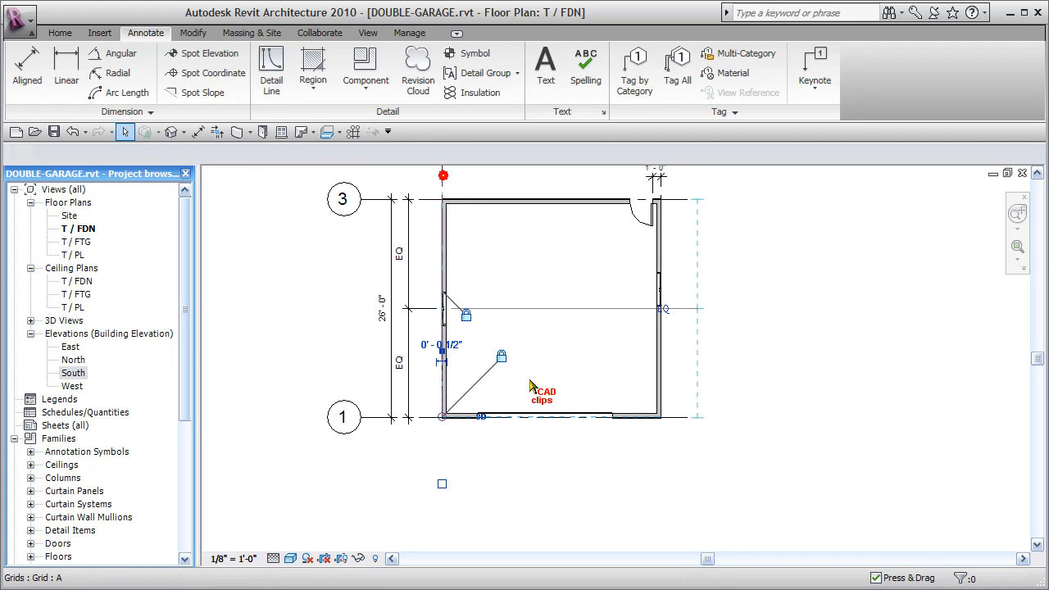
{"action": "left_click_drag", "start_coordinate": [439, 420], "coordinate": [782, 450]}
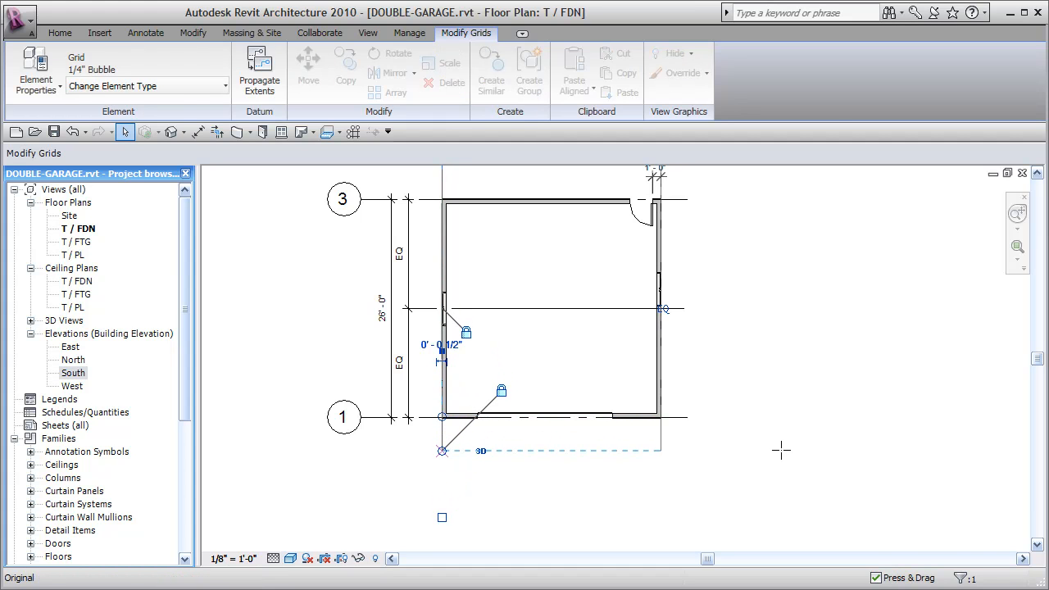
{"action": "left_click", "coordinate": [781, 450]}
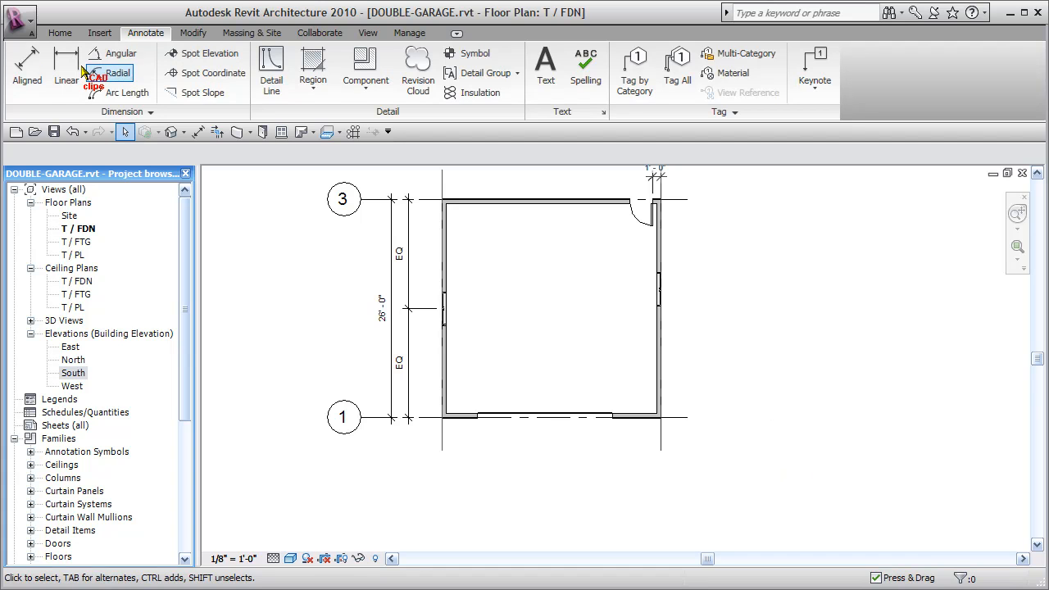
Dimension grid A, the garage door's centre and grid B in one aligned string and make its segments equal (EQ).
{"action": "left_click", "coordinate": [31, 66]}
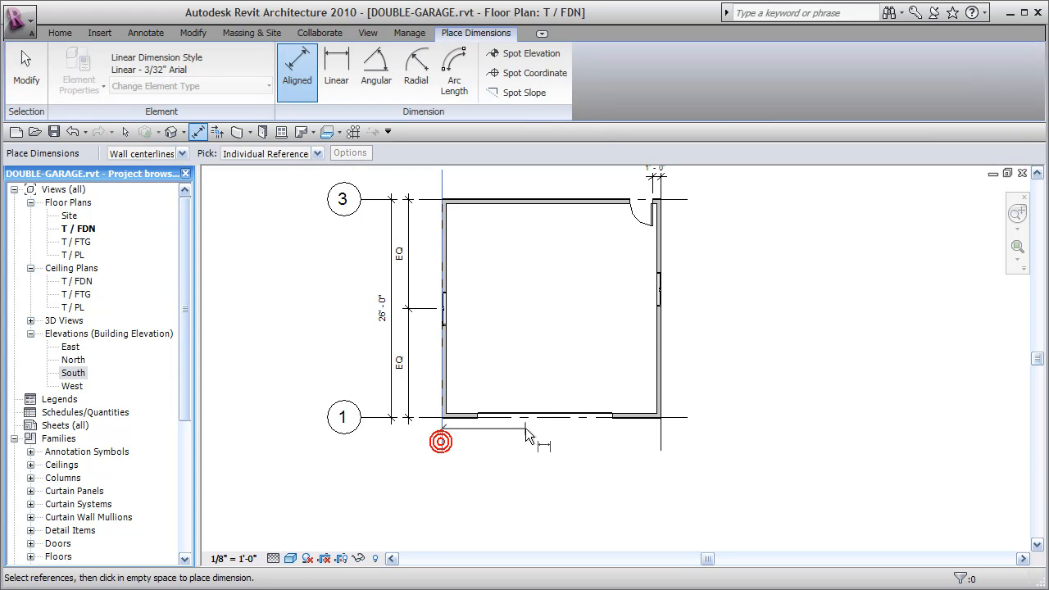
{"action": "left_click", "coordinate": [546, 418]}
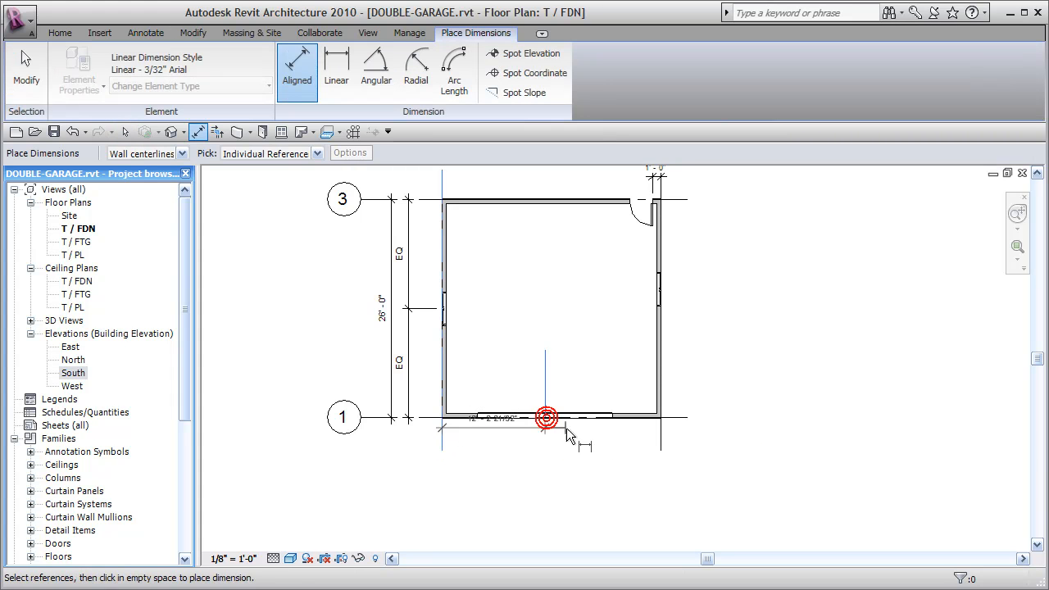
{"action": "left_click", "coordinate": [661, 445]}
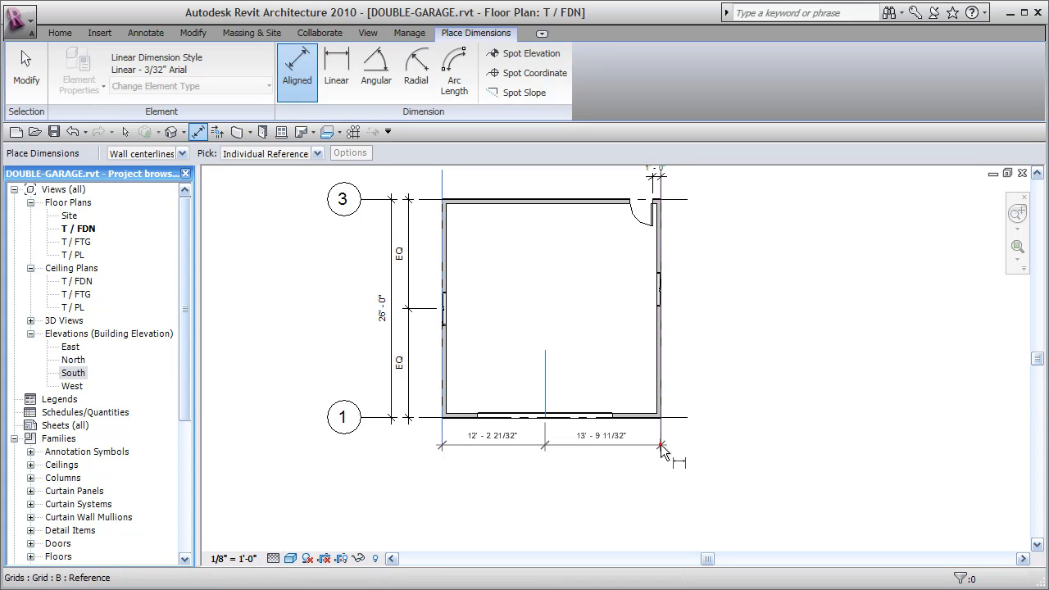
{"action": "left_click", "coordinate": [605, 452]}
{"action": "left_click", "coordinate": [551, 422]}
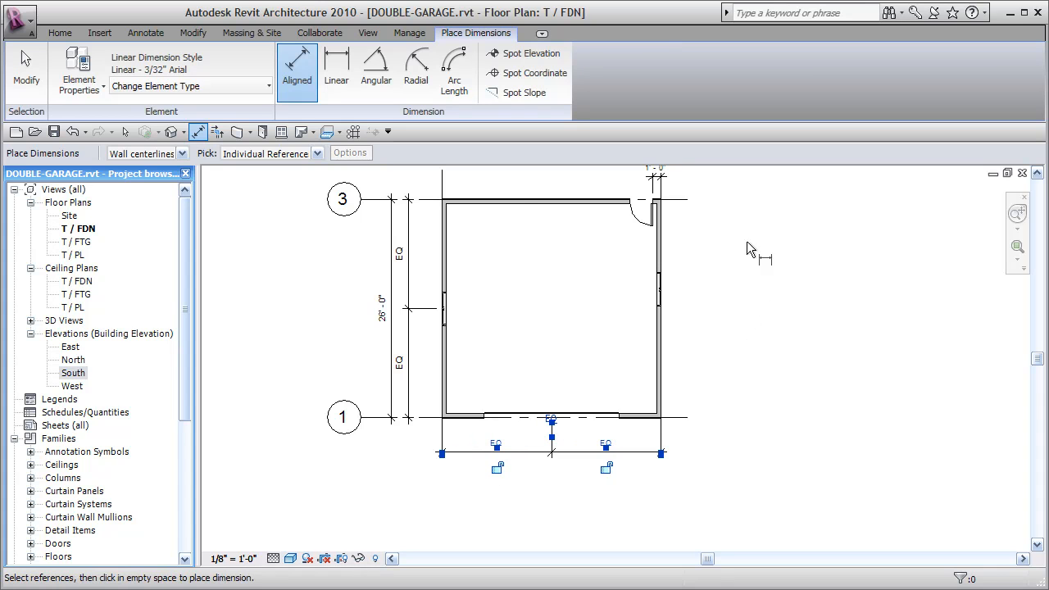
Dimension the centre of the window on grid B from grid 3 with an aligned dimension outside the wall.
{"action": "left_click", "coordinate": [681, 200]}
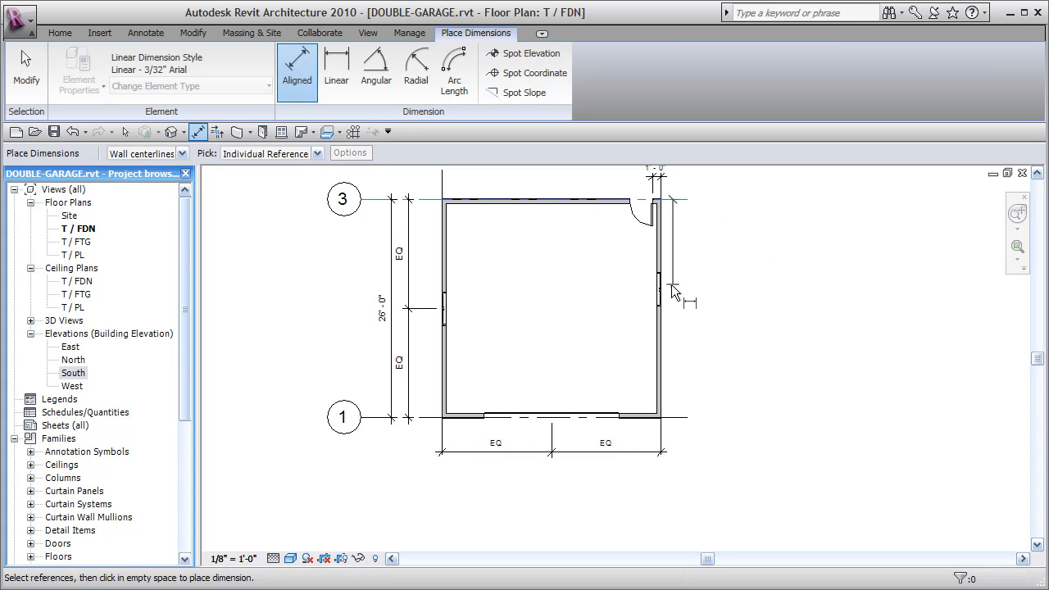
{"action": "left_click", "coordinate": [666, 286]}
{"action": "left_click", "coordinate": [687, 271]}
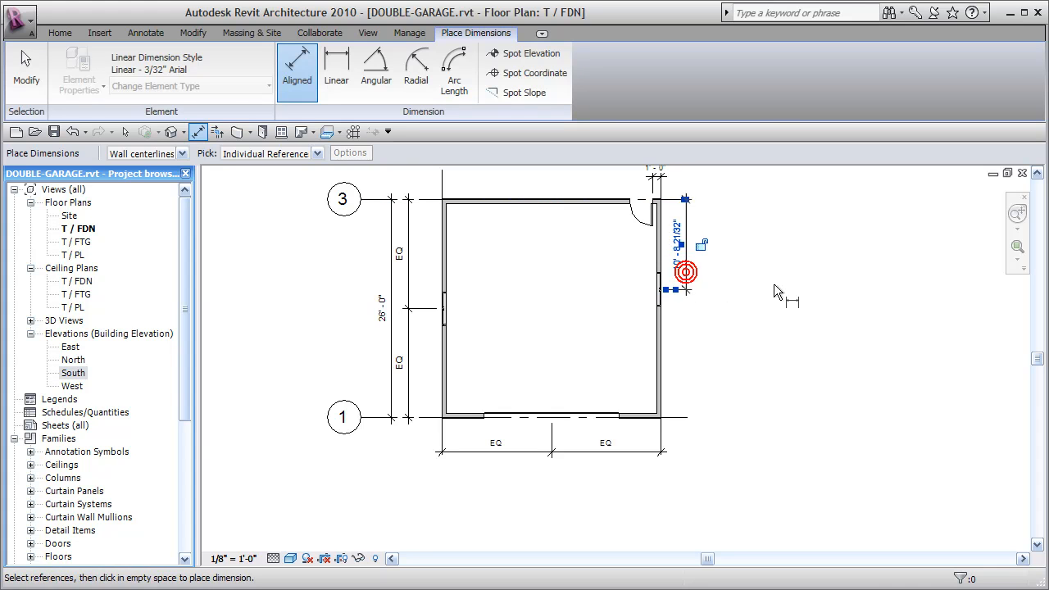
{"action": "key", "text": "Escape"}
{"action": "key", "text": "Escape"}
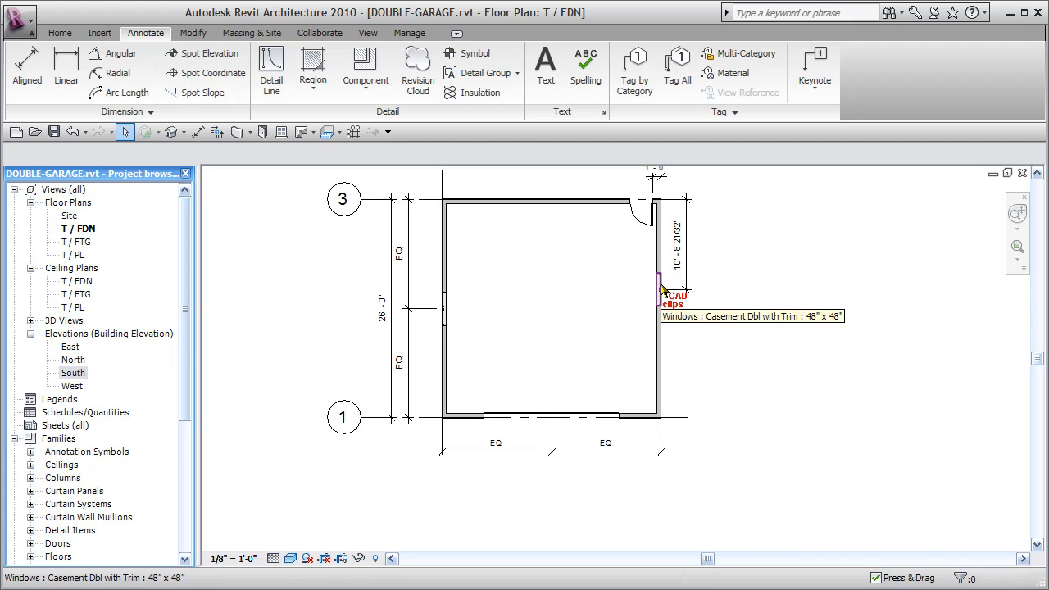
Set the distance from grid 3 to the centre of the window on grid B to 10'.
{"action": "key", "text": "Tab"}
{"action": "key", "text": "Tab"}
{"action": "key", "text": "Tab"}
{"action": "key", "text": "Tab"}
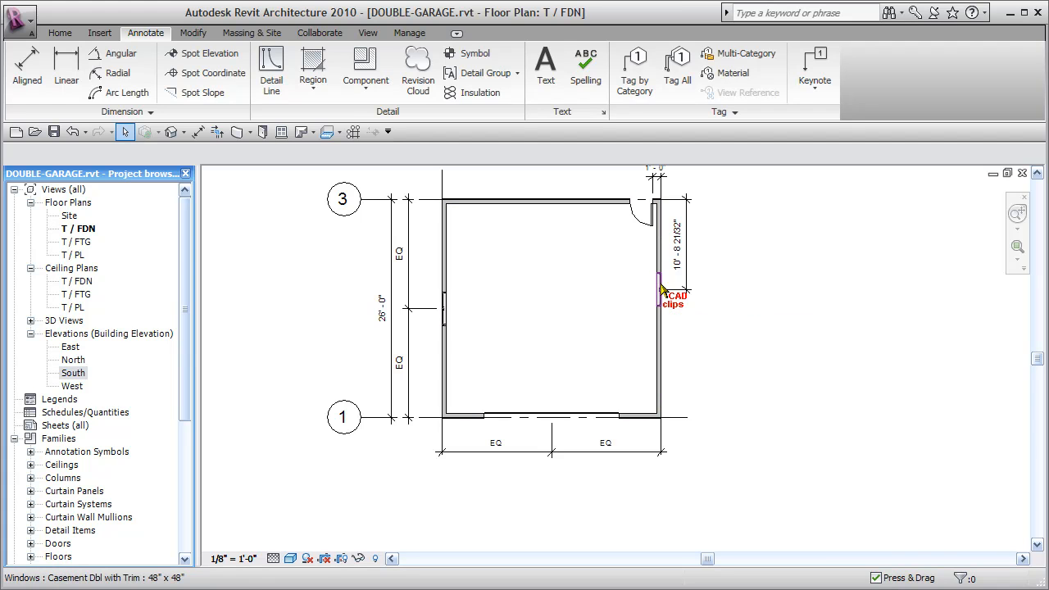
{"action": "left_click", "coordinate": [662, 291]}
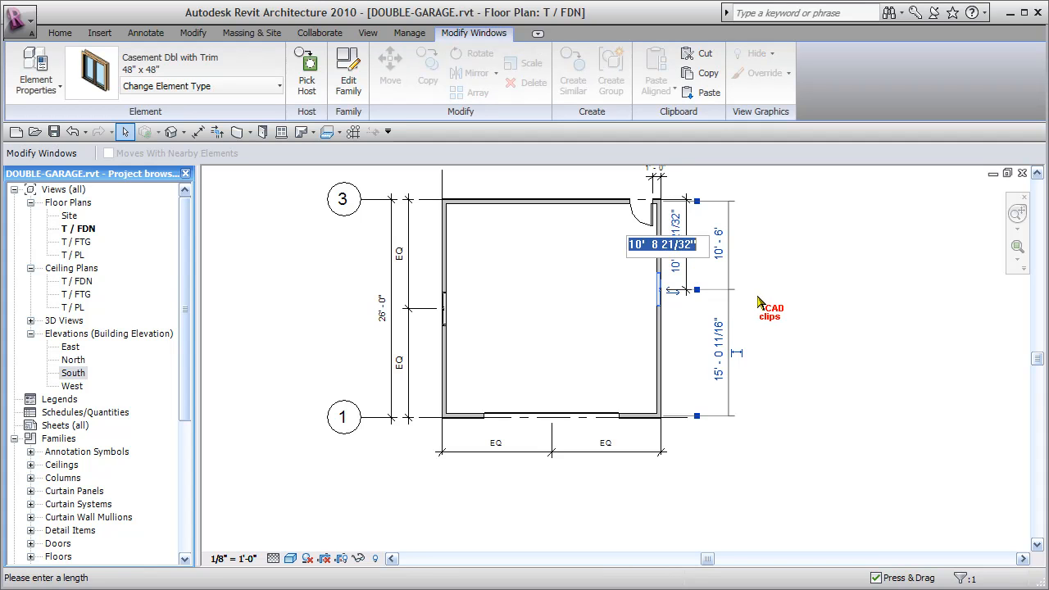
{"action": "type", "text": "10"}
{"action": "key", "text": "Return"}
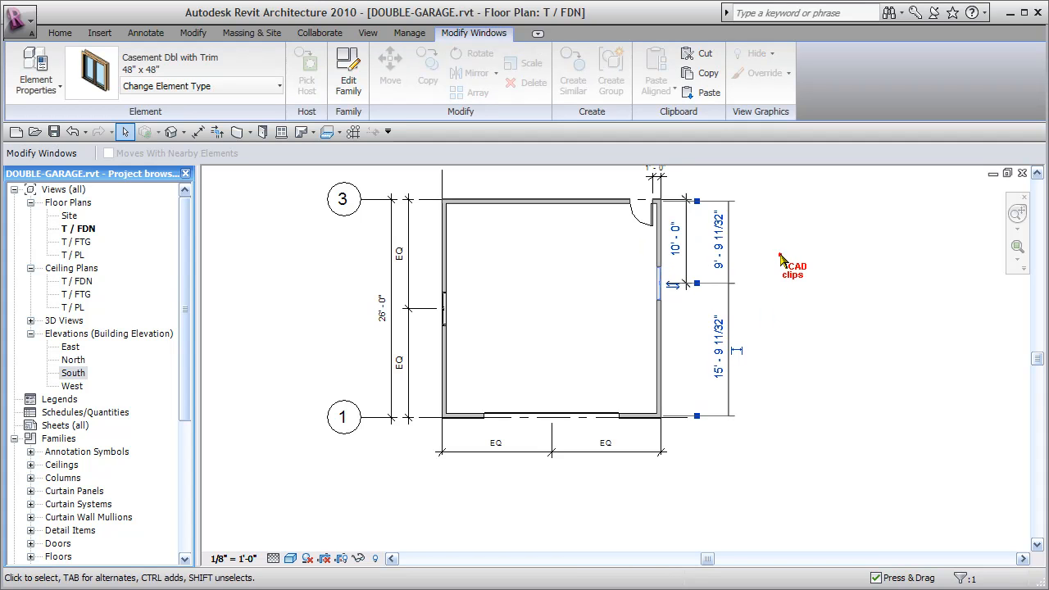
{"action": "left_click", "coordinate": [801, 268]}
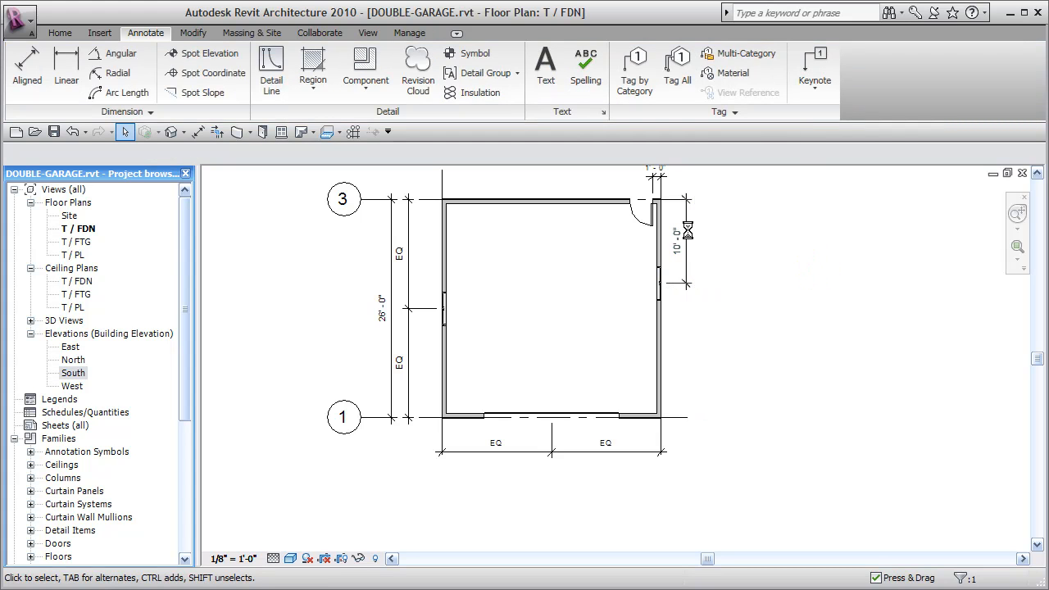
{"action": "left_click", "coordinate": [688, 233]}
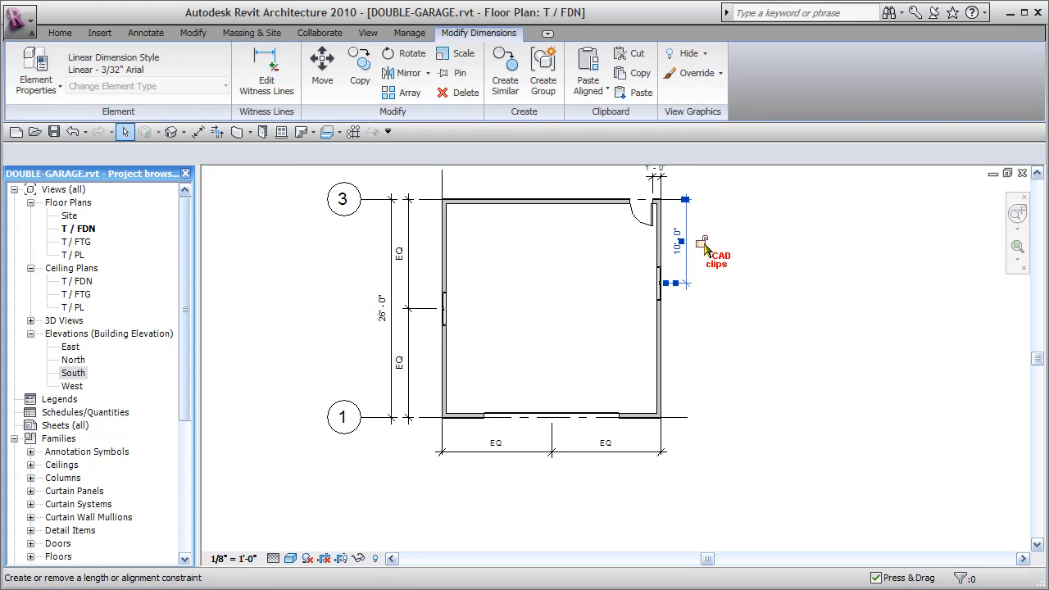
{"action": "left_click", "coordinate": [787, 289]}
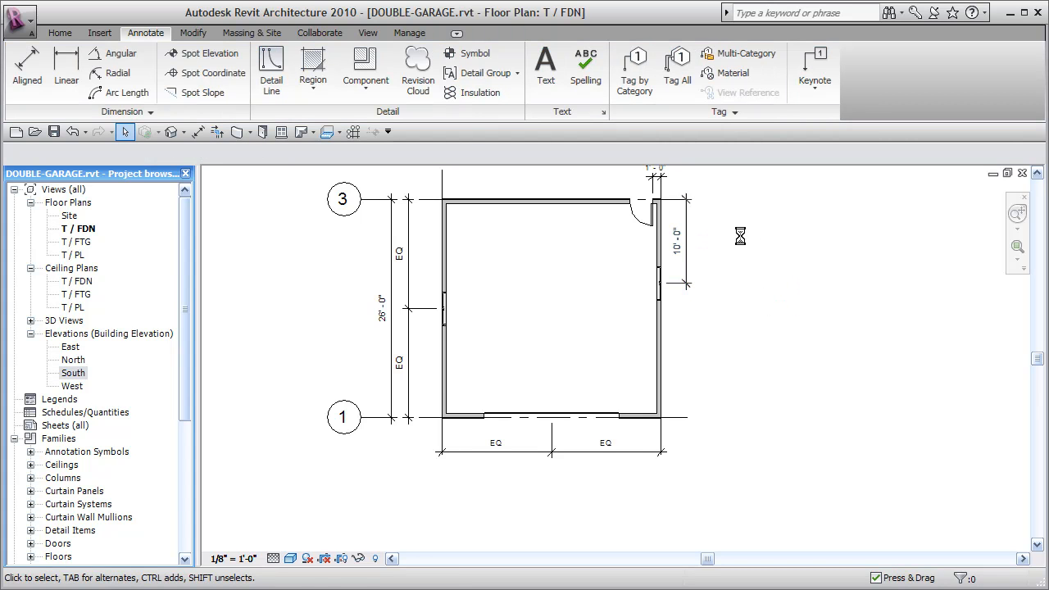
Tile the floor plan and 3D view side by side and orbit the 3D model to show the garage door and the window on grid B.
{"action": "middle_click_drag", "start_coordinate": [773, 267], "coordinate": [796, 319]}
{"action": "scroll", "coordinate": [664, 426], "scroll_direction": "down", "scroll_amount": 1}
{"action": "middle_click_drag", "start_coordinate": [731, 435], "coordinate": [712, 428]}
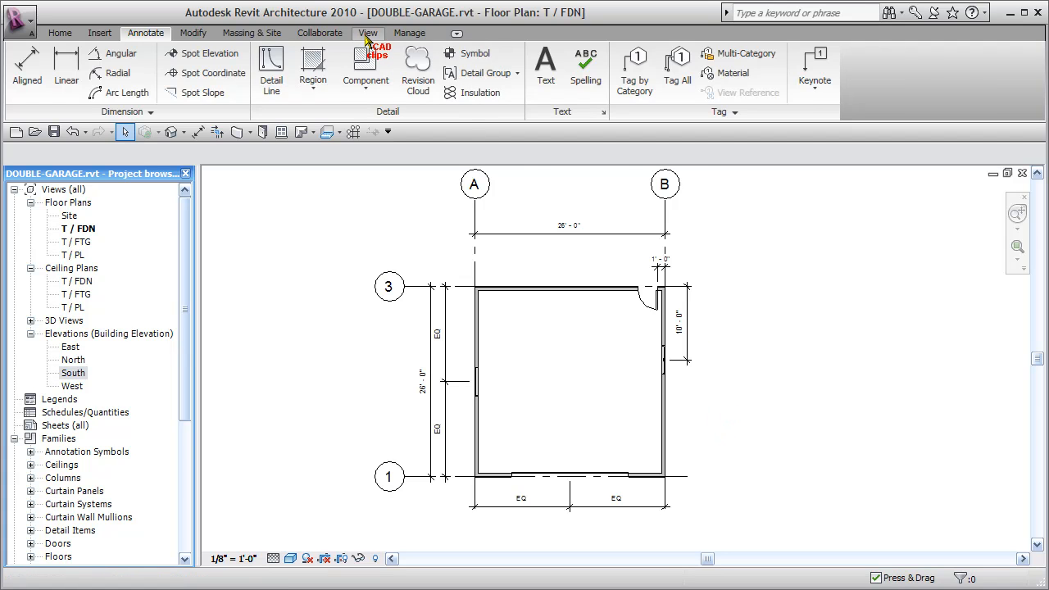
{"action": "left_click", "coordinate": [367, 34]}
{"action": "left_click", "coordinate": [844, 93]}
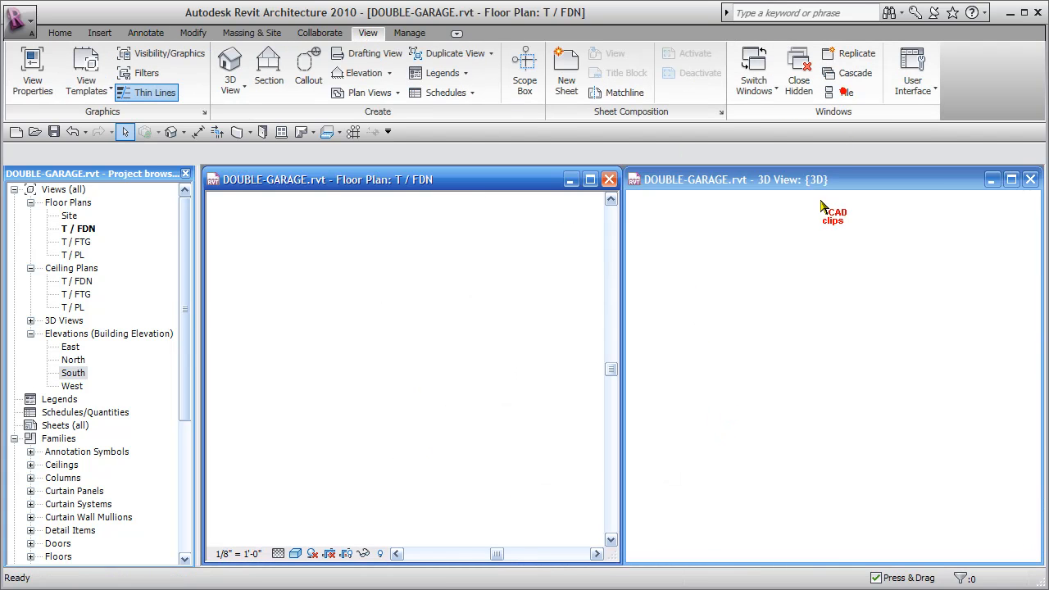
{"action": "middle_click_drag", "start_coordinate": [555, 386], "coordinate": [416, 397]}
{"action": "scroll", "coordinate": [407, 388], "scroll_direction": "down", "scroll_amount": 1}
{"action": "left_click", "coordinate": [866, 279]}
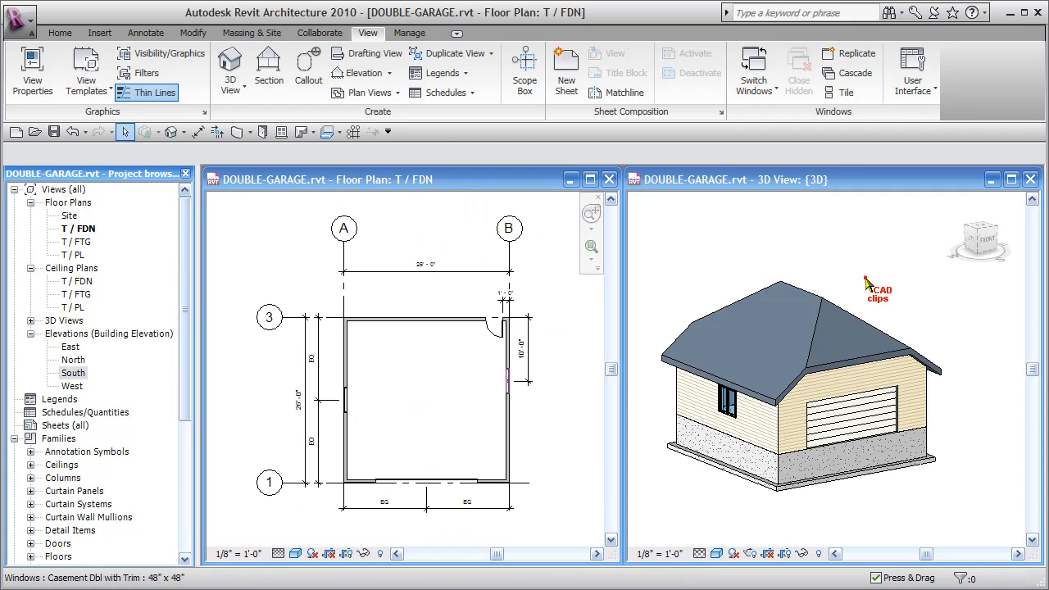
{"action": "middle_click_drag", "start_coordinate": [914, 446], "coordinate": [814, 466]}
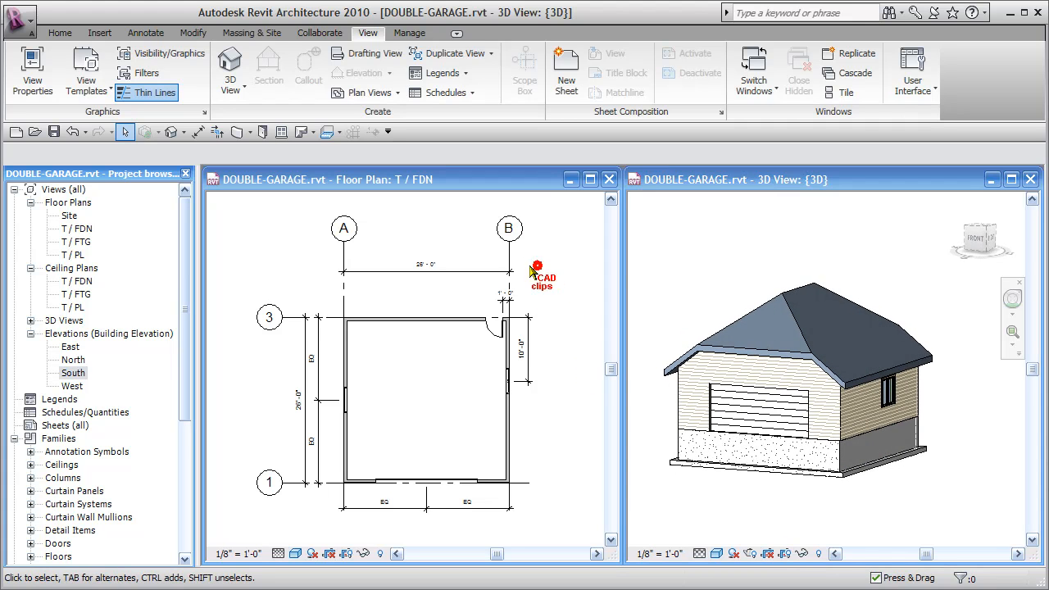
Move grid 3 so that its distance from grid 1 is 32'.
{"action": "left_click", "coordinate": [297, 316]}
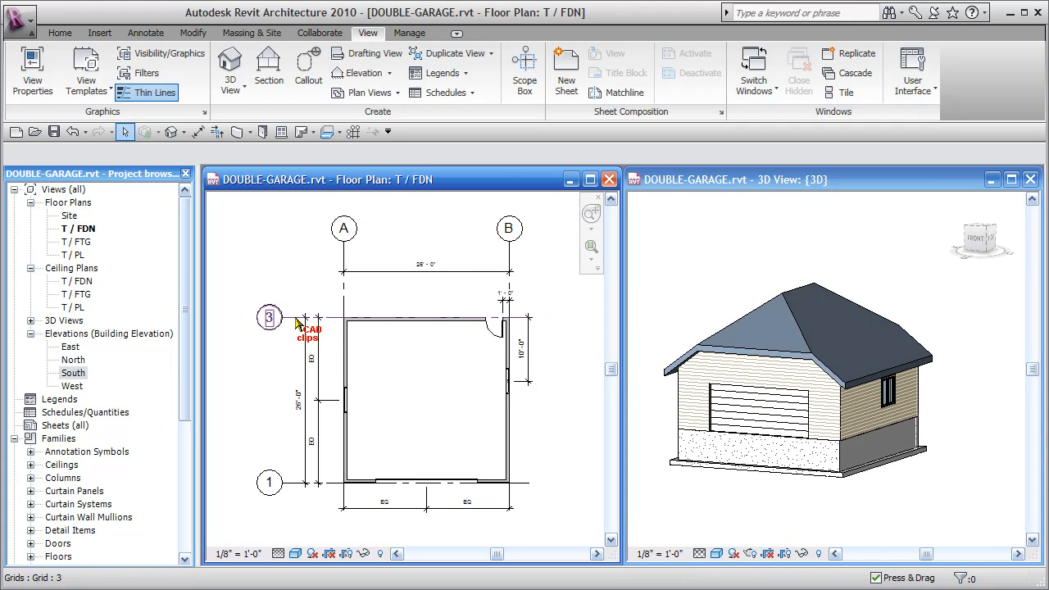
{"action": "left_click", "coordinate": [297, 323]}
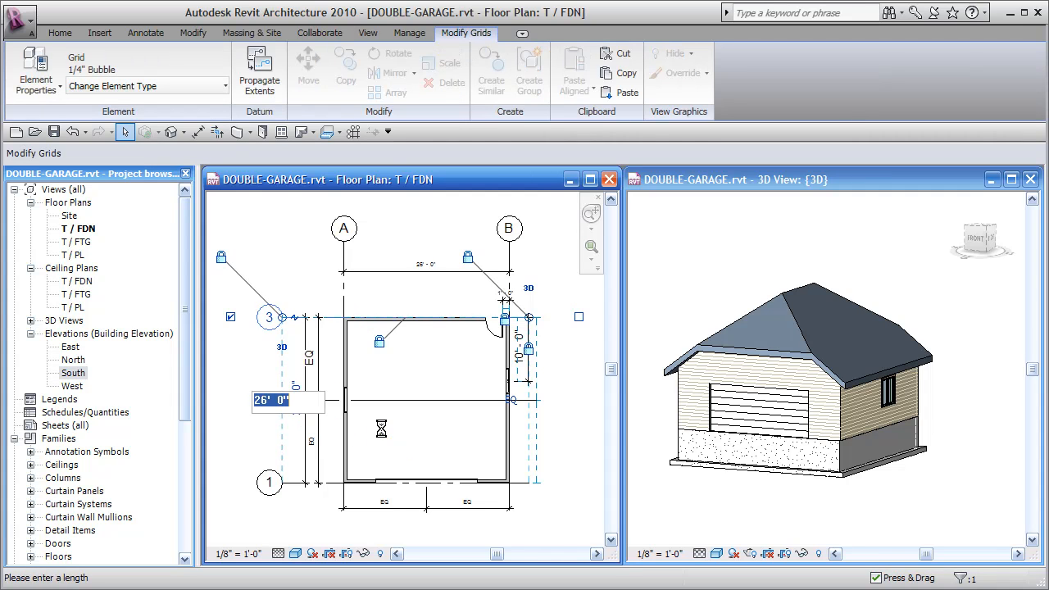
{"action": "type", "text": "32"}
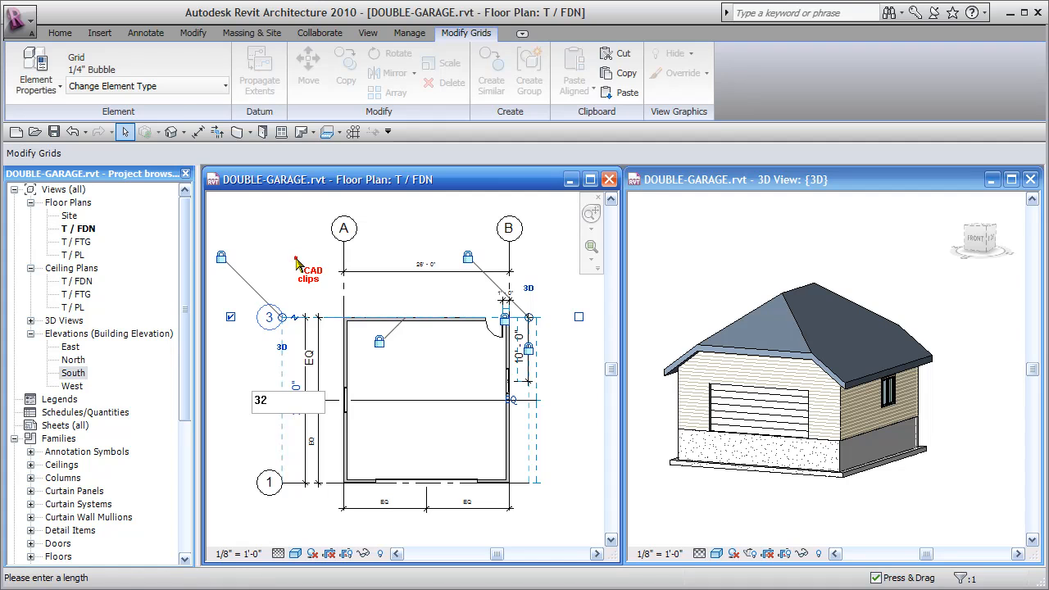
{"action": "key", "text": "Return"}
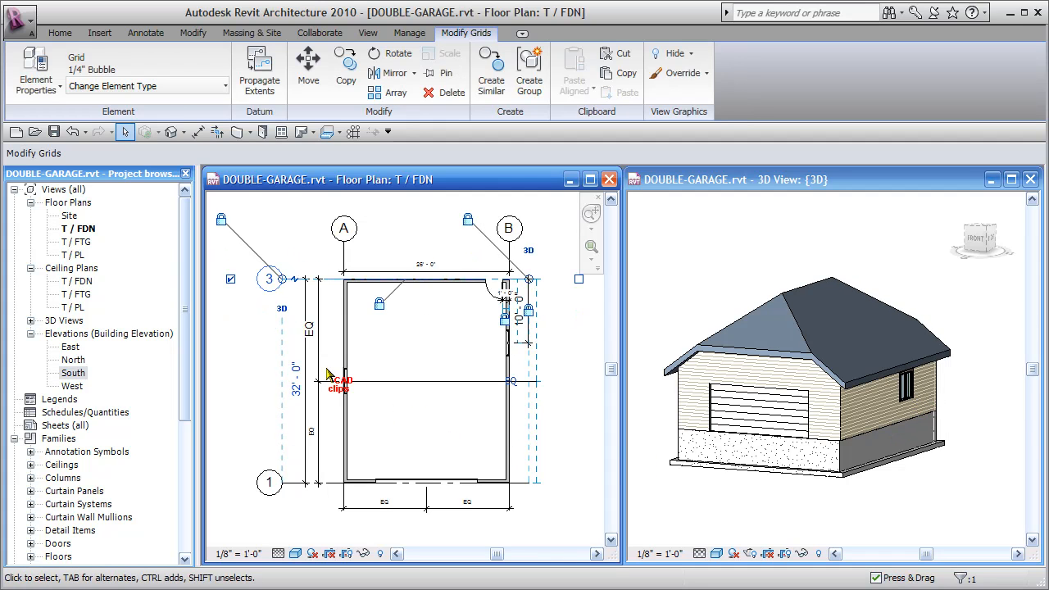
Move grid B so that its distance from grid A is 33'.
{"action": "left_click", "coordinate": [537, 225]}
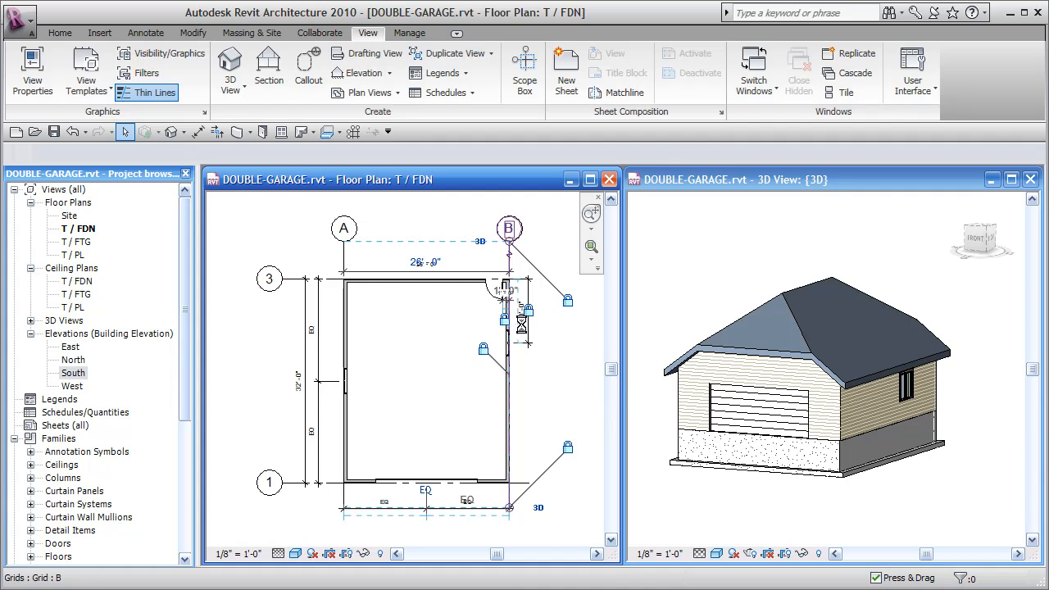
{"action": "left_click", "coordinate": [427, 262]}
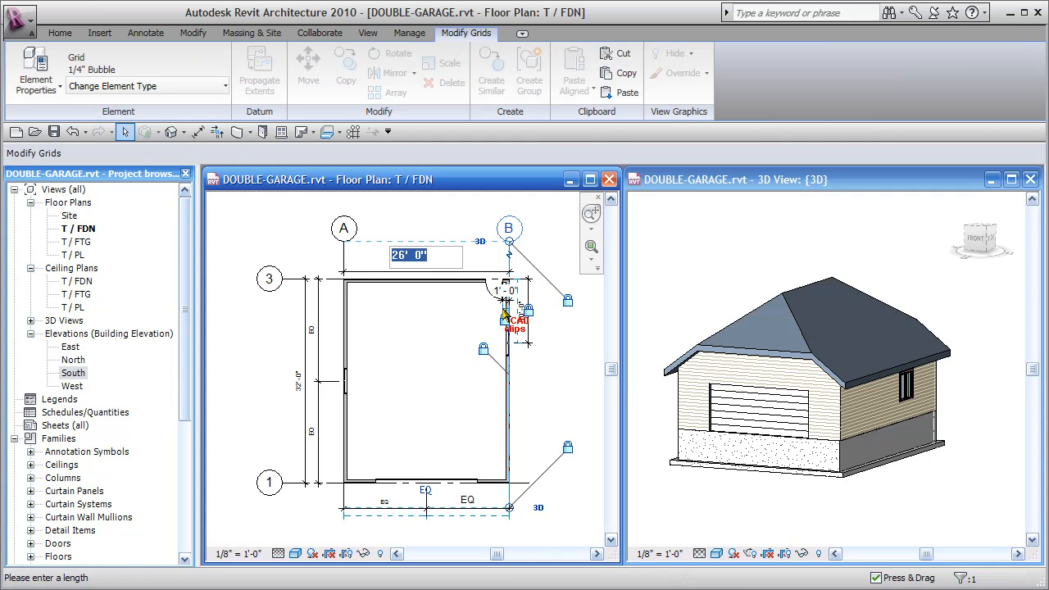
{"action": "type", "text": "33"}
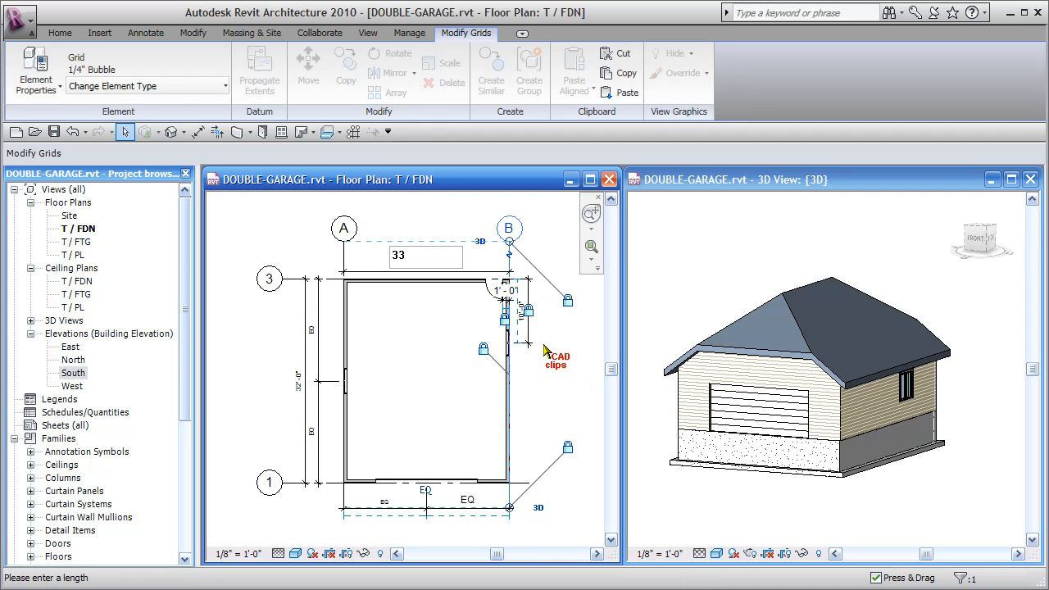
{"action": "key", "text": "Return"}
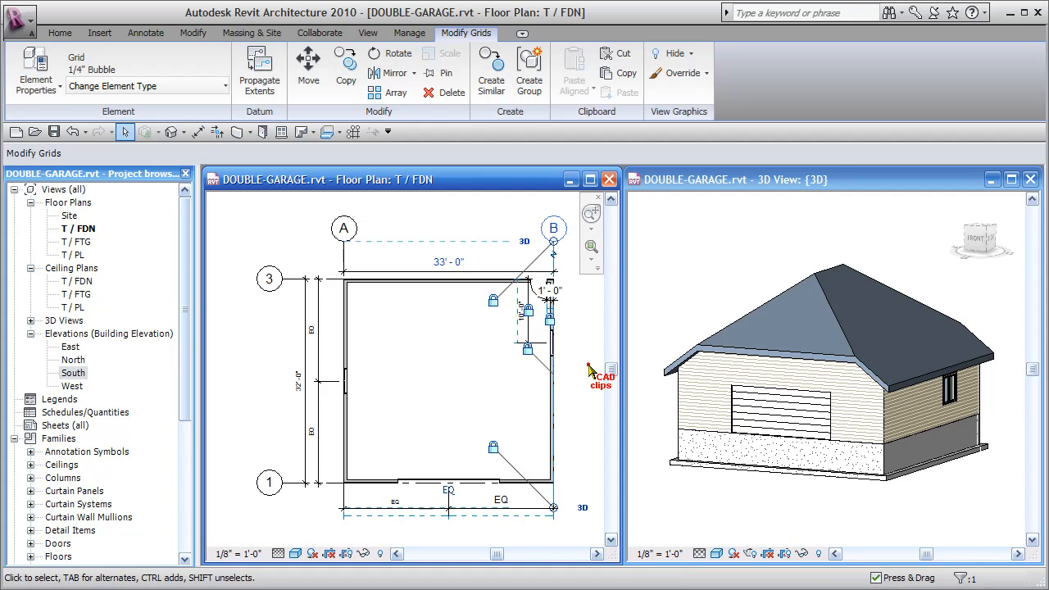
Orbit the 3D model to examine the garage door and the window in the wall on grid A.
{"action": "left_click", "coordinate": [666, 281]}
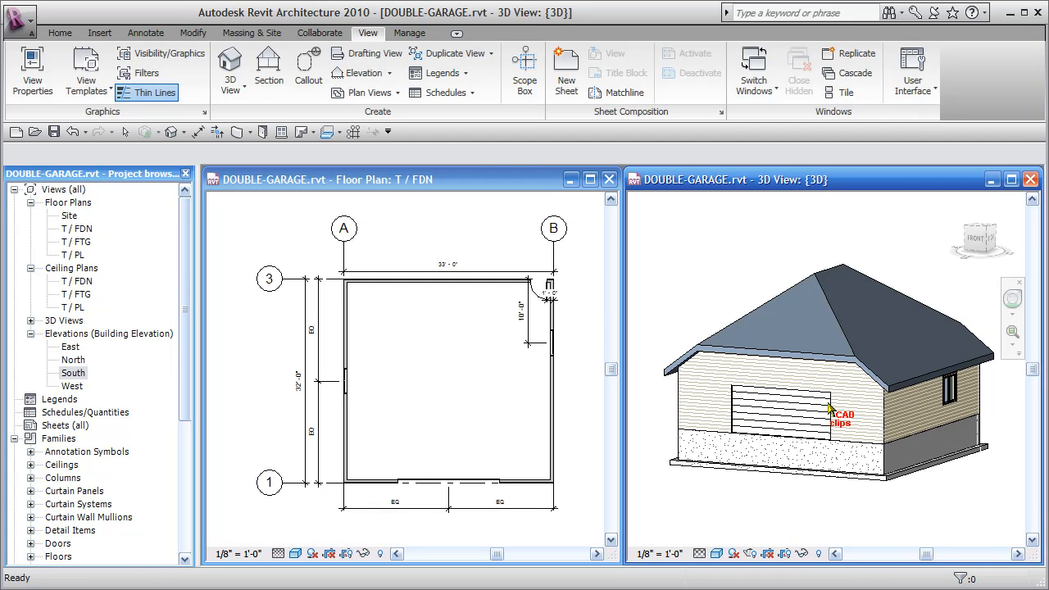
{"action": "middle_click_drag", "start_coordinate": [902, 434], "coordinate": [911, 462], "text": "shift"}
{"action": "left_click", "coordinate": [483, 395]}
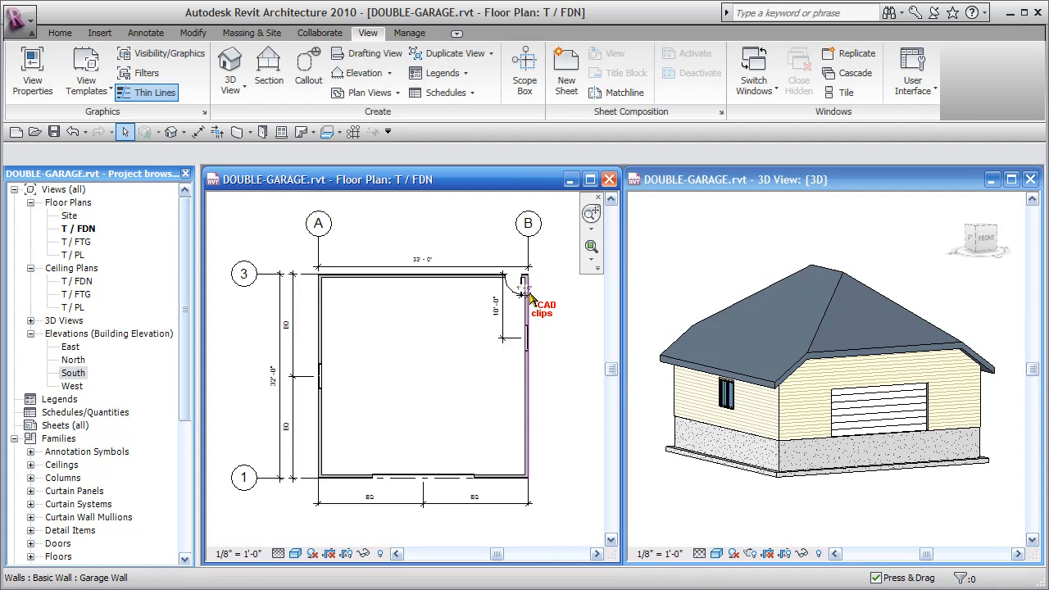
{"action": "left_click", "coordinate": [556, 363]}
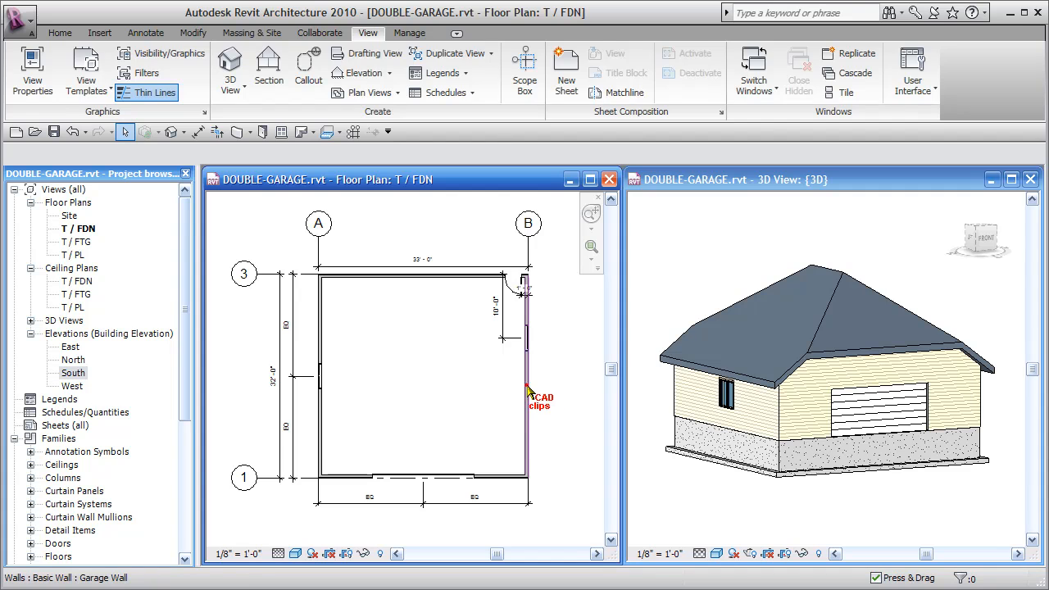
Review the instance properties of the garage wall on grid B, cancel out of them and deselect the wall.
{"action": "left_click", "coordinate": [527, 384]}
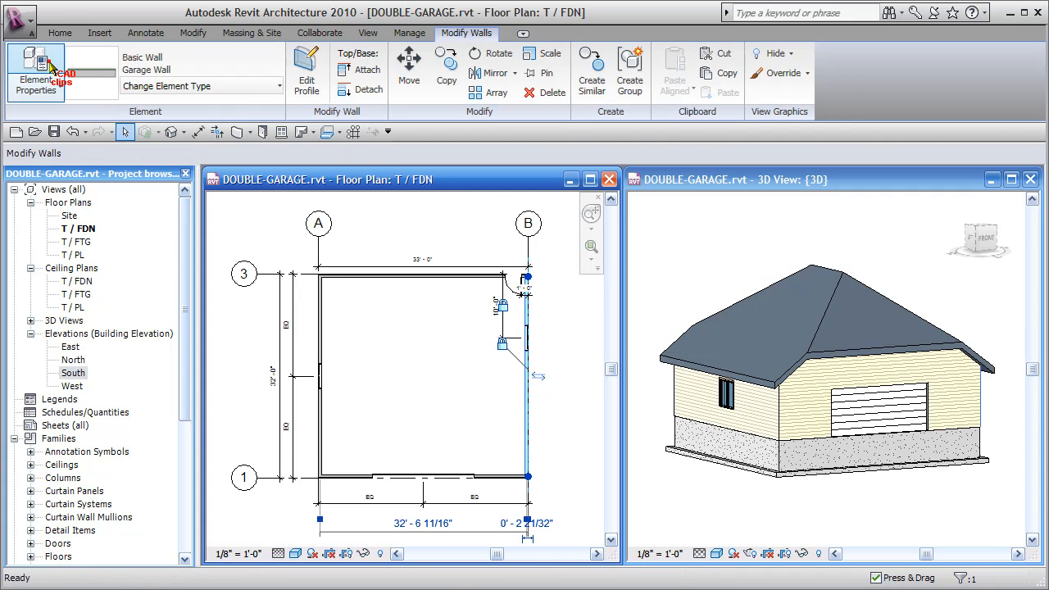
{"action": "left_click", "coordinate": [36, 64]}
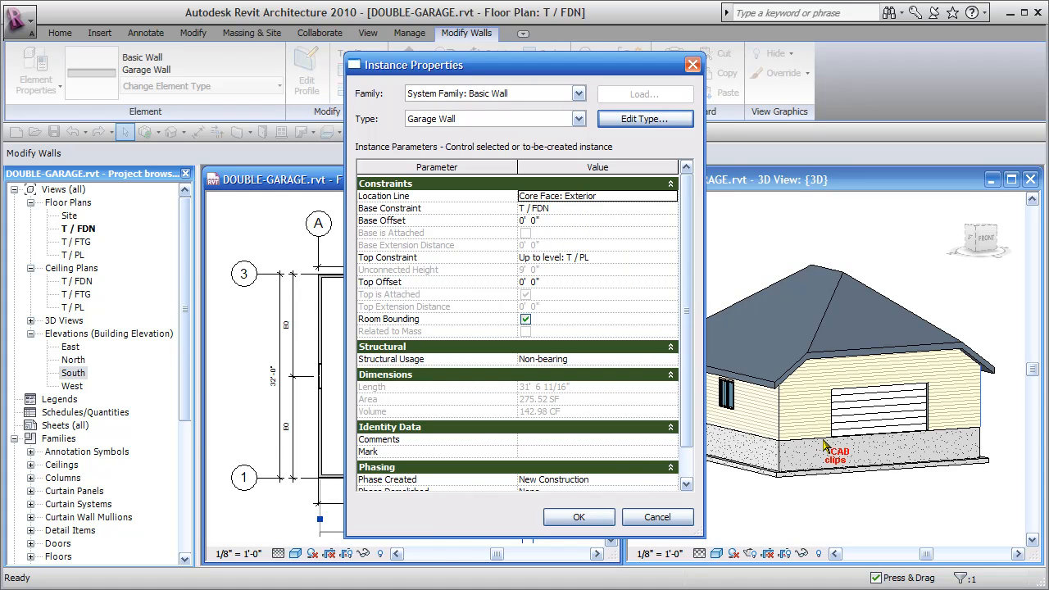
{"action": "left_click", "coordinate": [656, 518]}
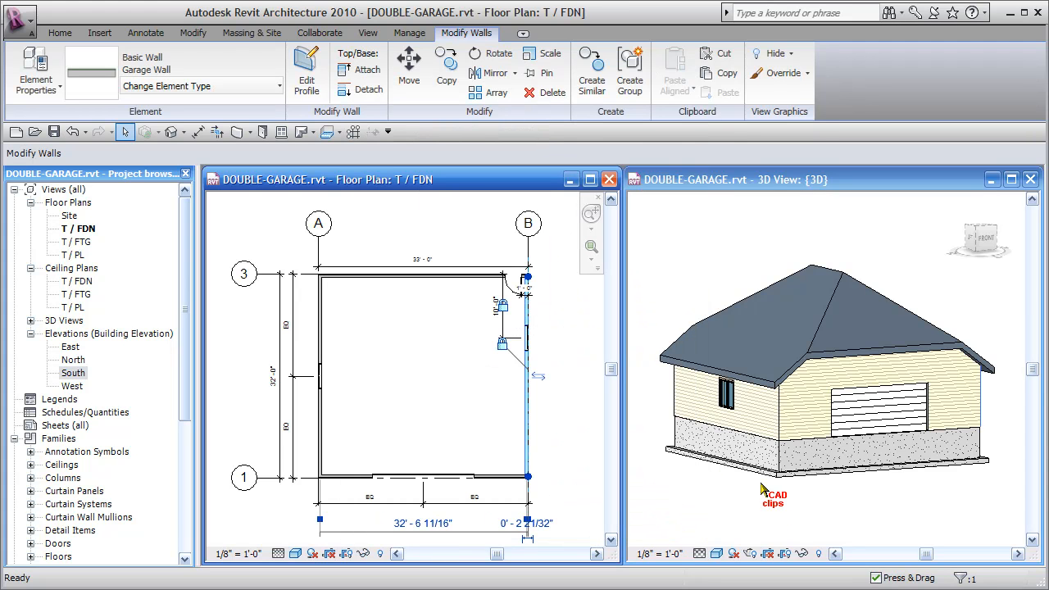
{"action": "left_click", "coordinate": [551, 414]}
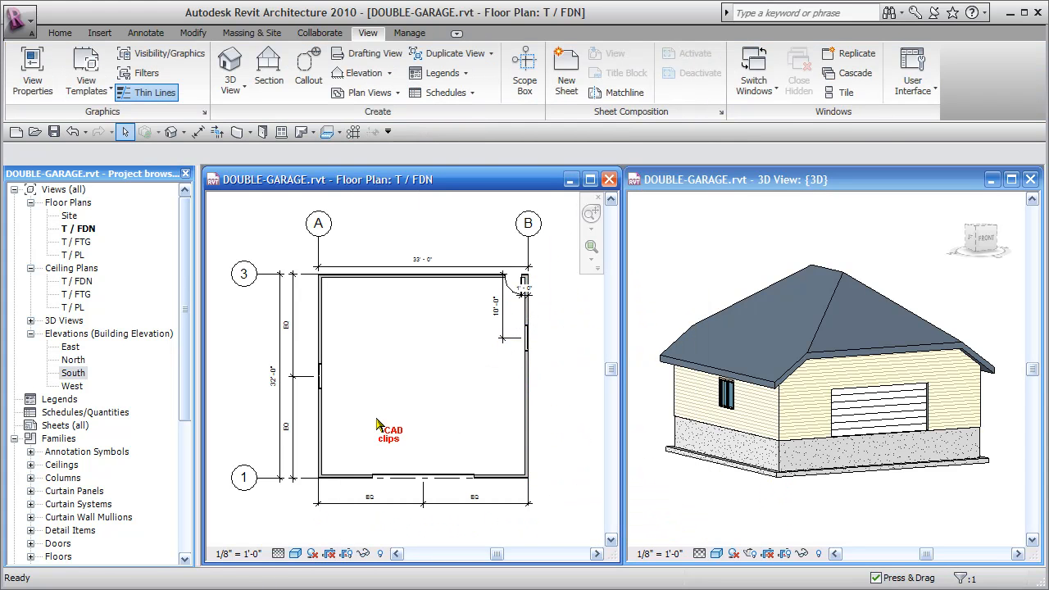
{"action": "middle_click_drag", "start_coordinate": [436, 421], "coordinate": [404, 416]}
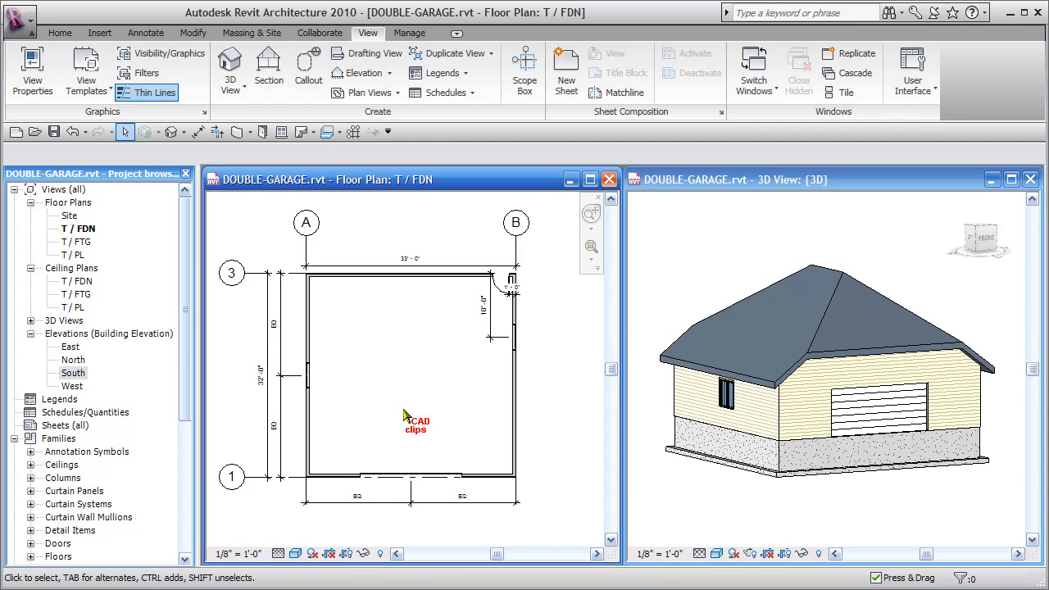
{"action": "middle_click_drag", "start_coordinate": [564, 436], "coordinate": [575, 445]}
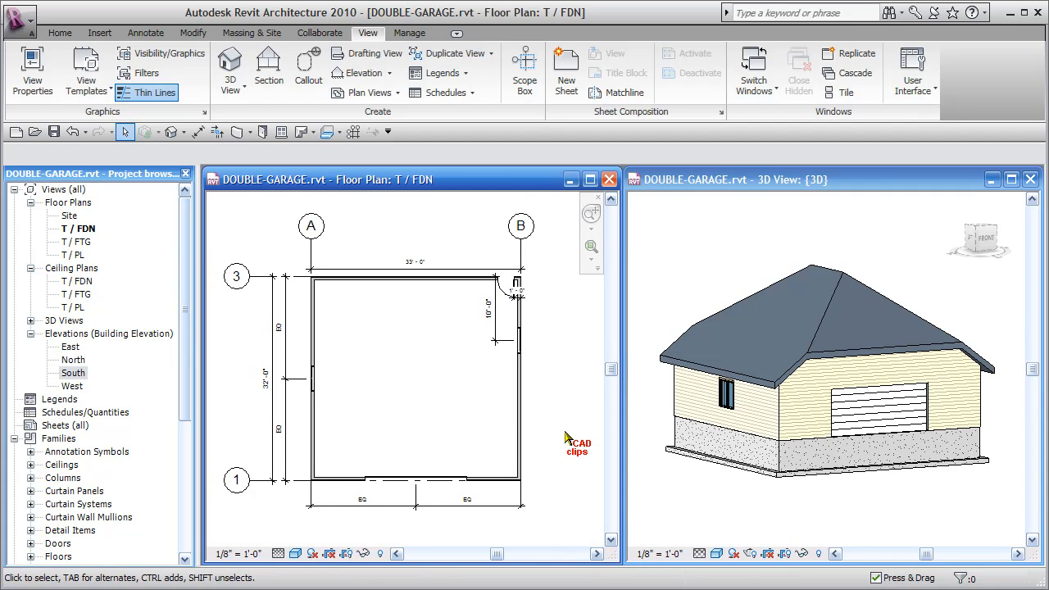